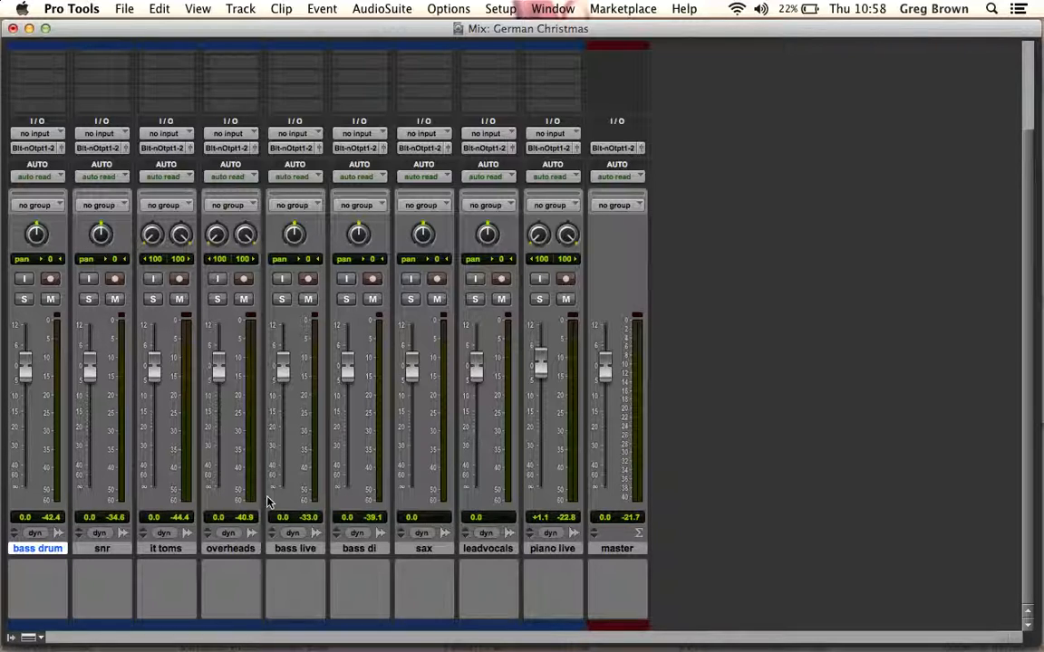
# Rename the bass drum, snr, it toms and overheads tracks as KICK, SNARE, TOMS and OH
pyautogui.doubleClick(24, 550)
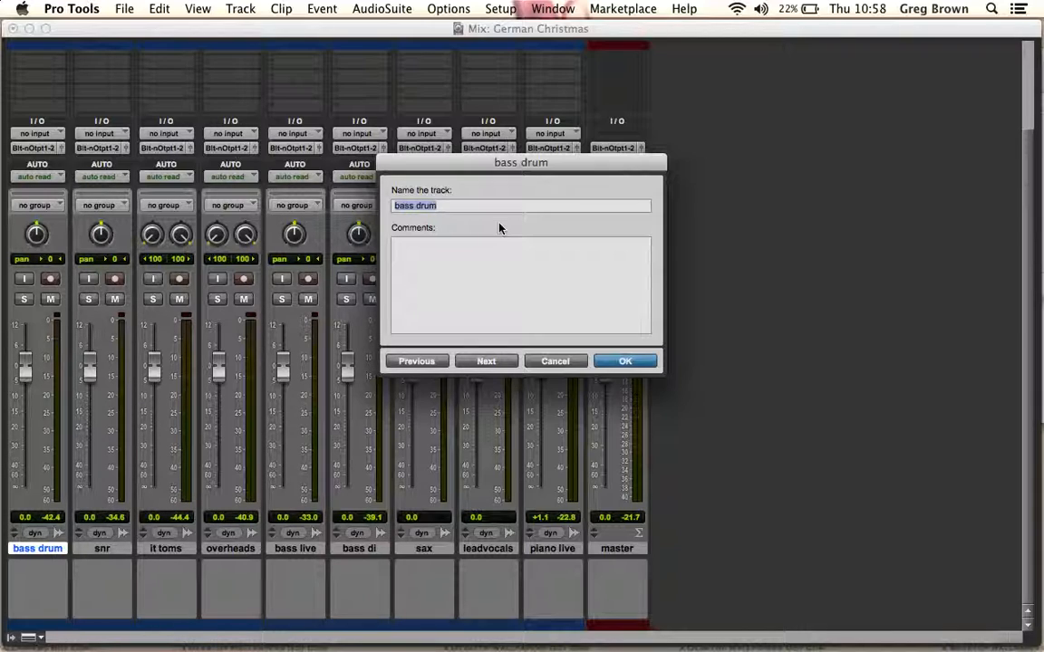
pyautogui.press('BackSpace')
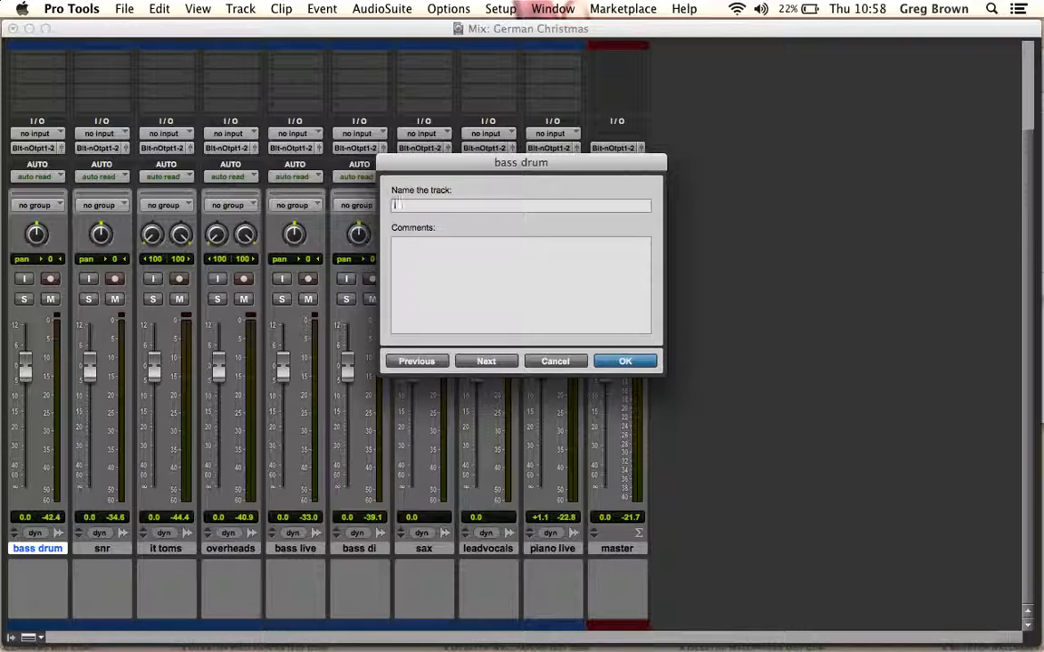
pyautogui.write('KICK')
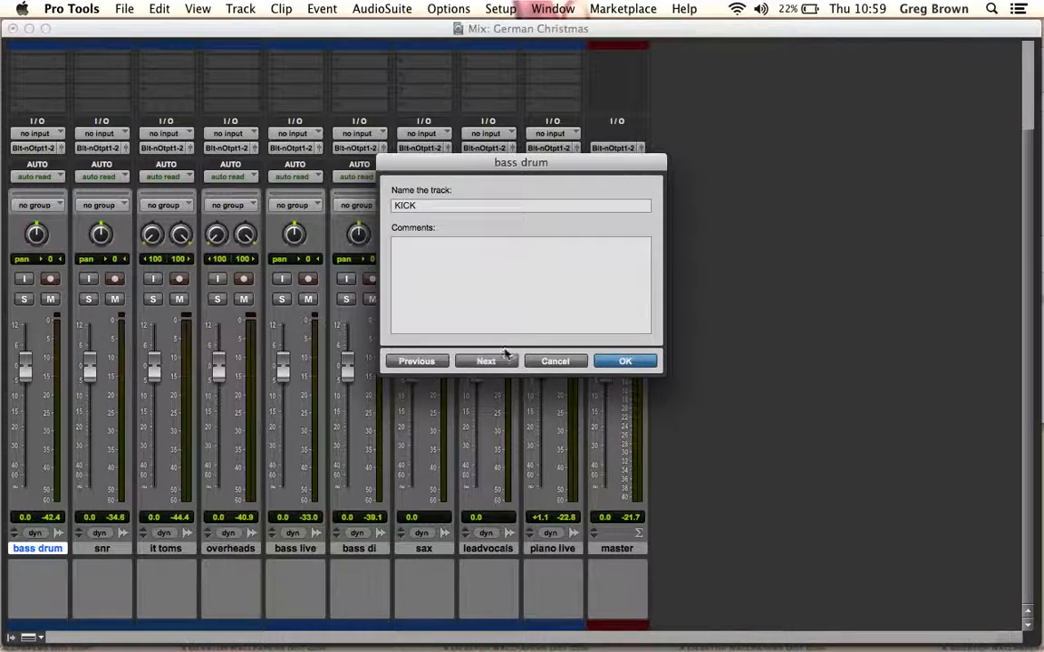
pyautogui.click(497, 363)
pyautogui.write('SNARE')
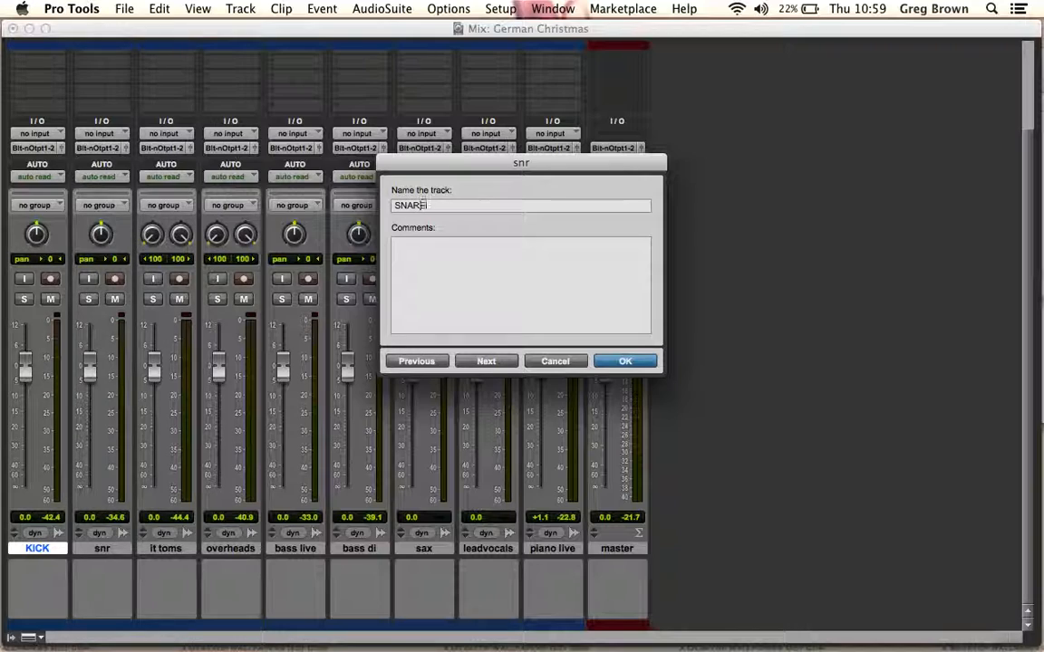
pyautogui.click(497, 363)
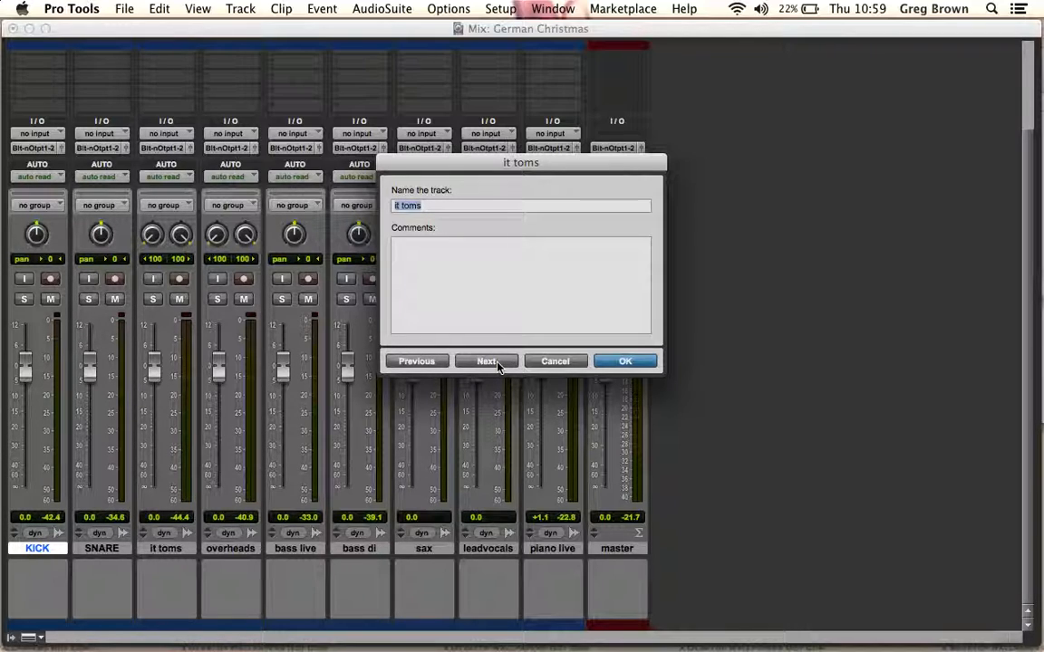
pyautogui.write('TOMS')
pyautogui.click(498, 363)
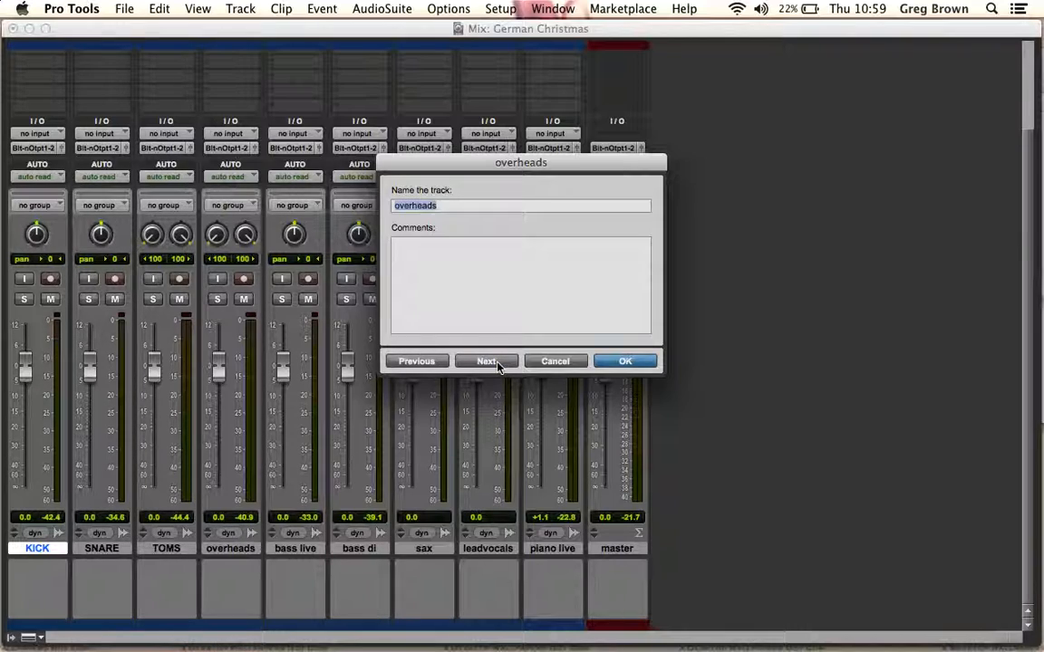
pyautogui.write('OH')
pyautogui.click(498, 363)
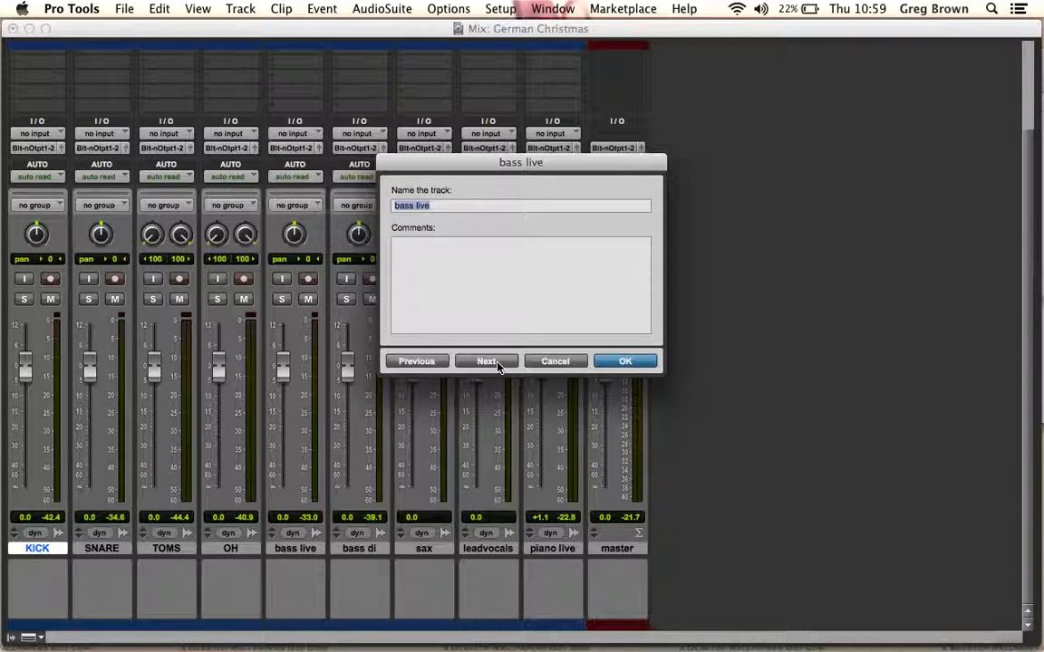
# Rename the bass live, bass di and sax tracks as BASS, BASS DI and SAX
pyautogui.write('BASS')
pyautogui.click(494, 363)
pyautogui.write('BA')
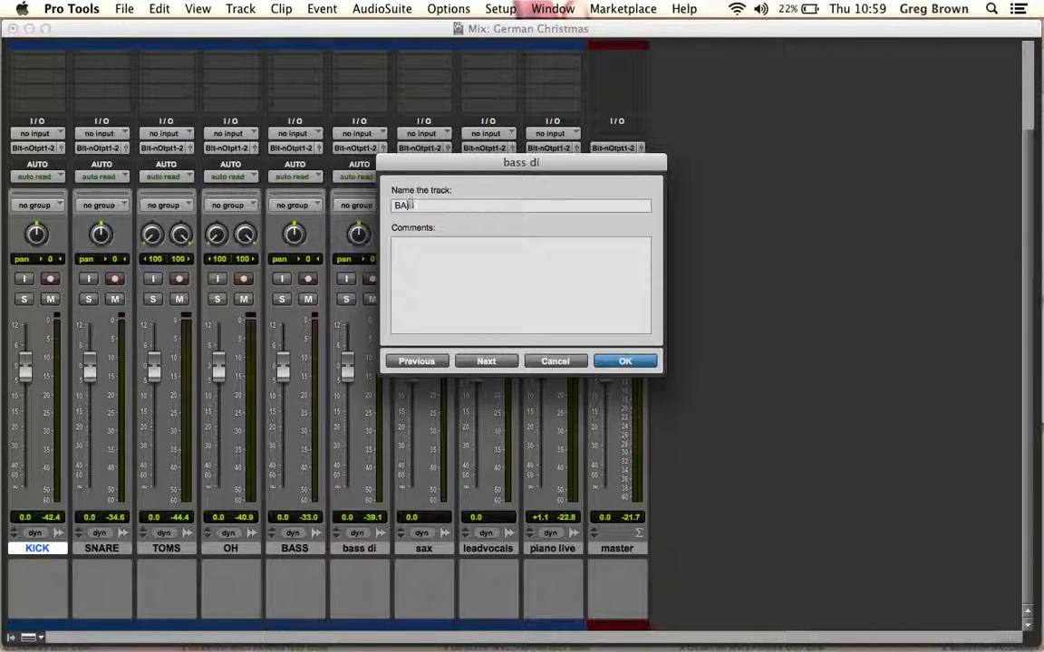
pyautogui.write('SS DI')
pyautogui.click(496, 361)
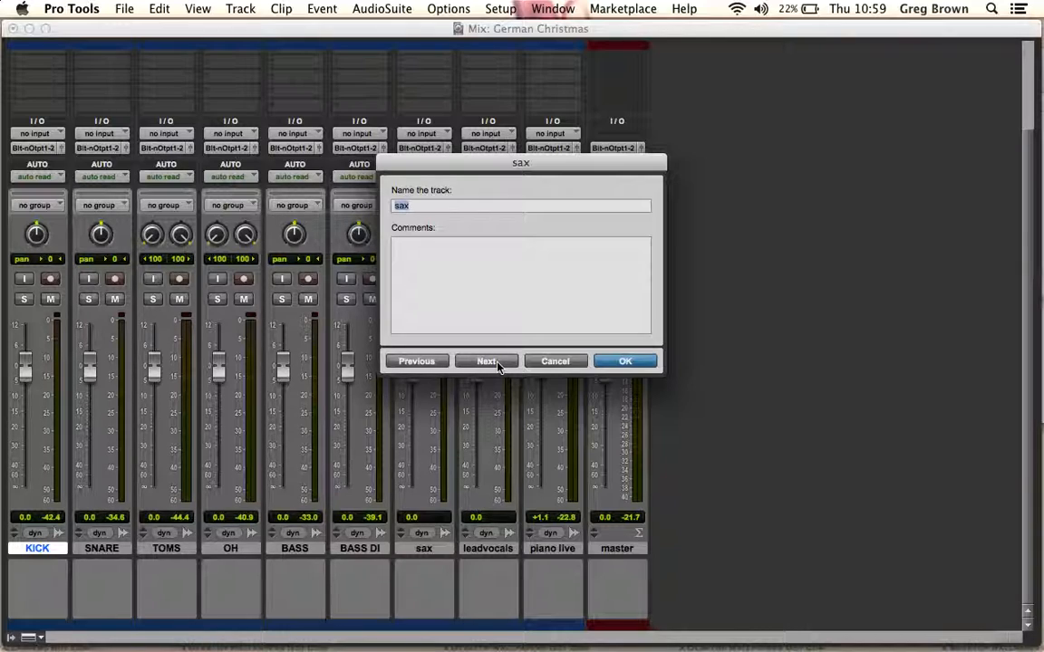
pyautogui.write('X')
pyautogui.click(496, 362)
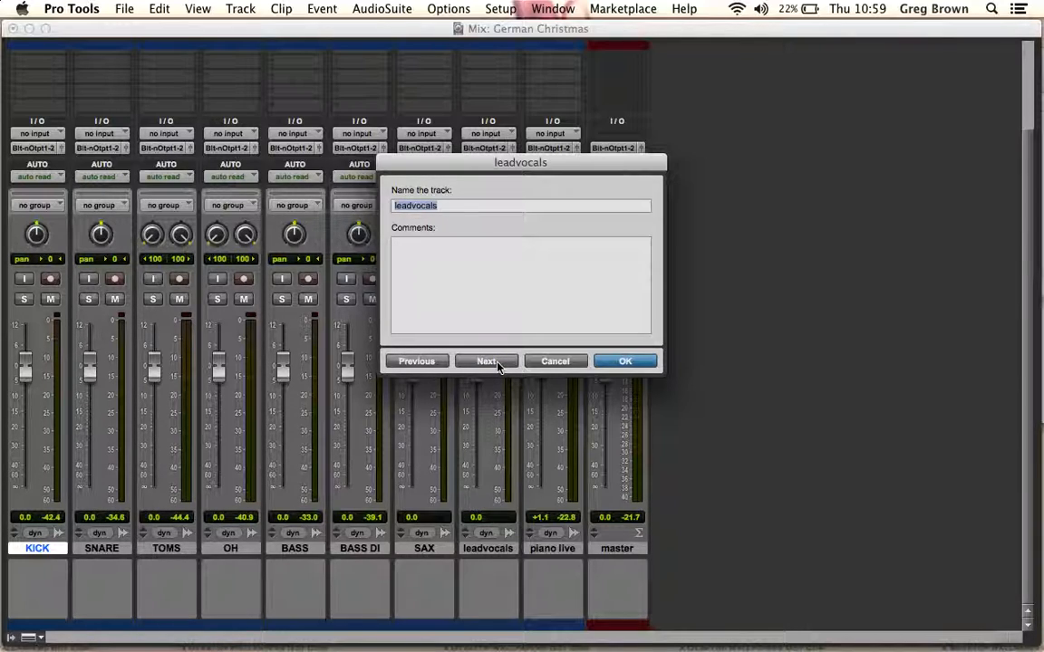
# Rename the leadvocals, piano live and master tracks as VOX, KEYS and MASTER, and close the naming dialog
pyautogui.write('VOX')
pyautogui.click(496, 363)
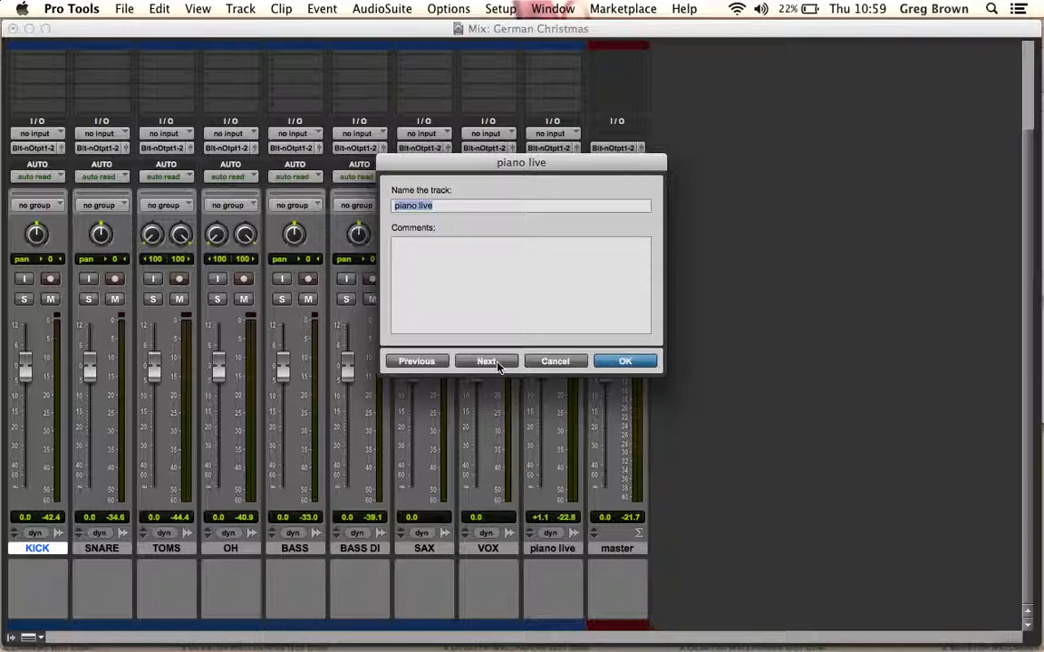
pyautogui.write('KEYS')
pyautogui.click(497, 364)
pyautogui.write('MASTER')
pyautogui.click(497, 364)
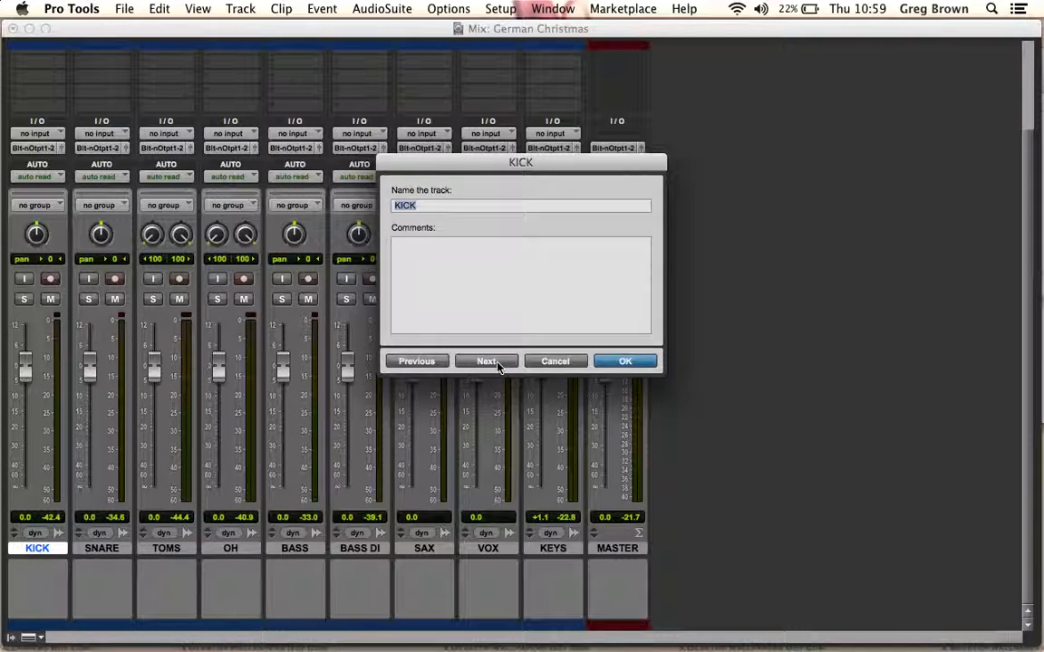
pyautogui.click(647, 361)
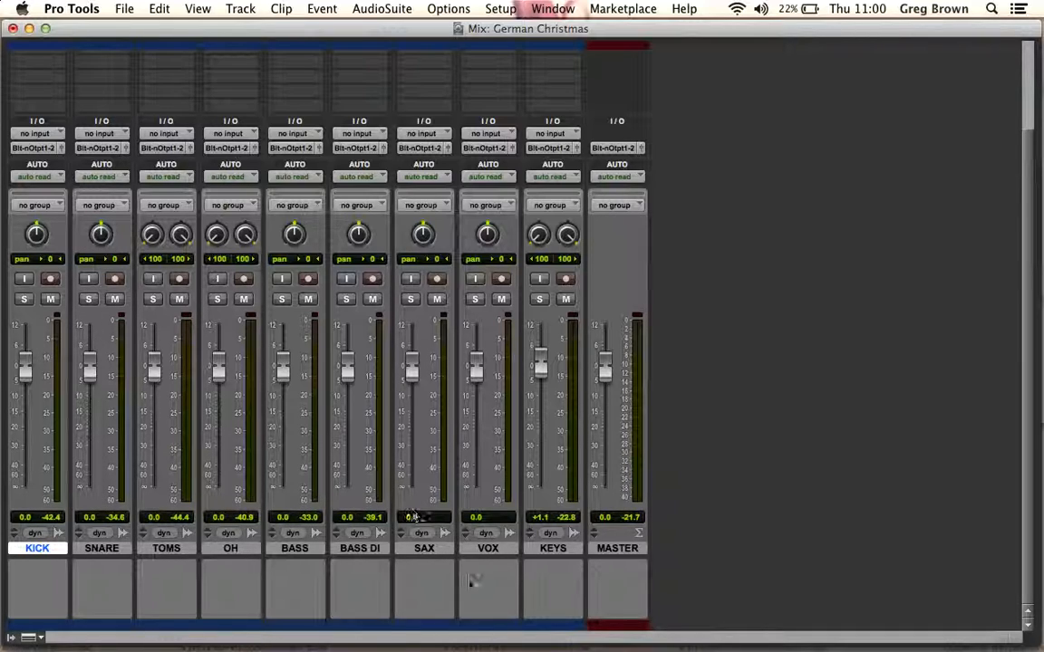
# Move the VOX track between KEYS and MASTER in the mixer
pyautogui.click(485, 626)
pyautogui.moveTo(485, 625); pyautogui.dragTo(579, 625)
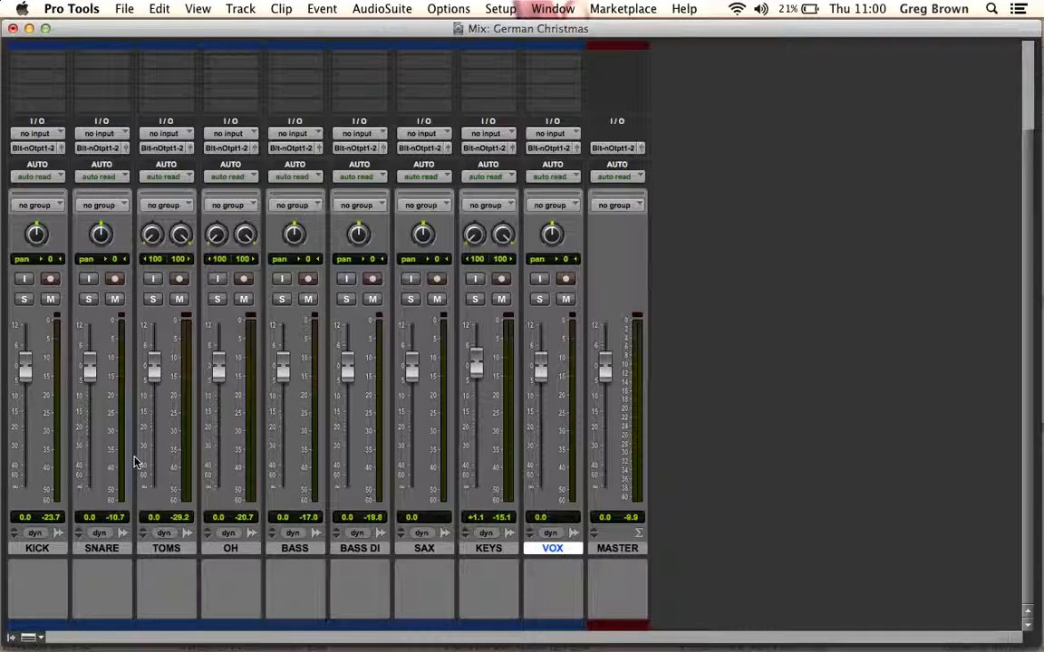
# Create a Mix/Edit group named DRUMS containing only the KICK, SNARE, TOMS and OH tracks
pyautogui.press('super+g')
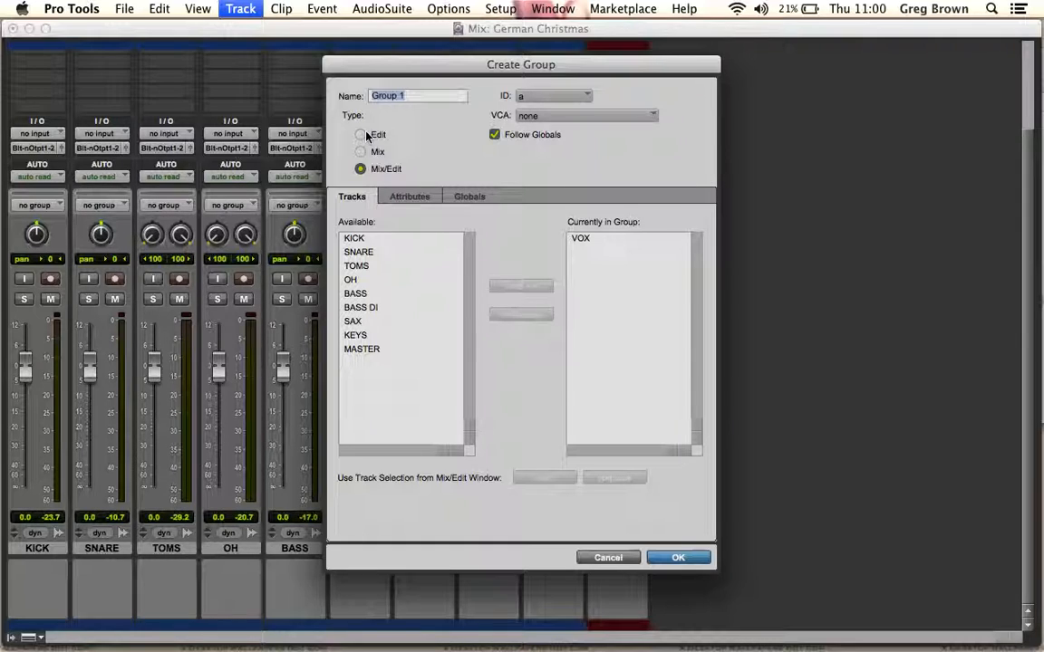
pyautogui.write('DRUMS')
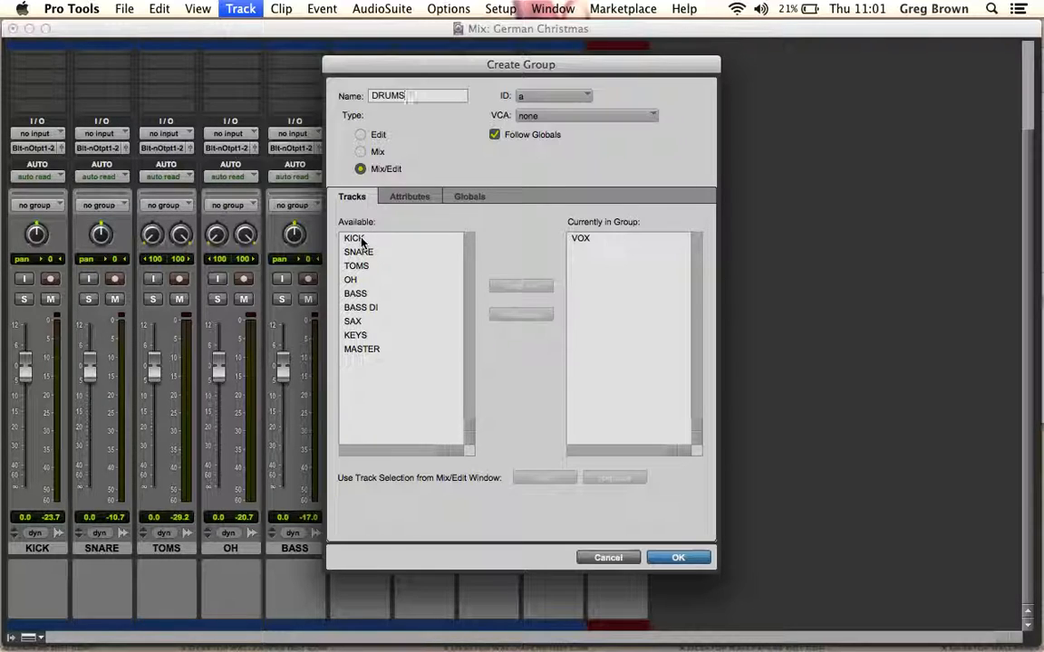
pyautogui.click(582, 237)
pyautogui.click(529, 315)
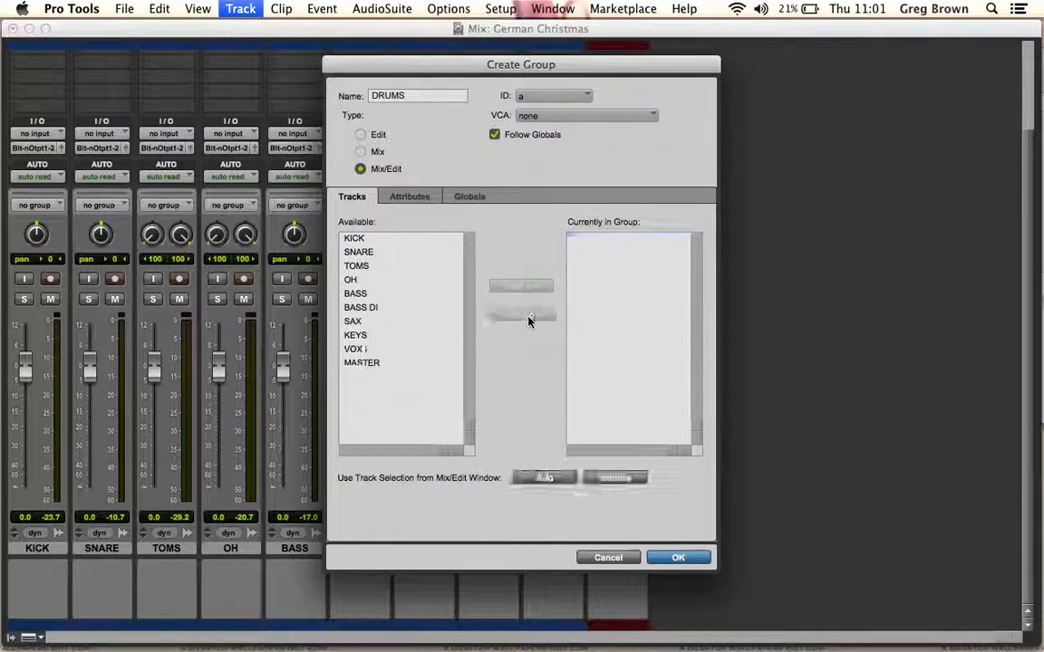
pyautogui.moveTo(361, 238); pyautogui.dragTo(367, 282)
pyautogui.click(521, 286)
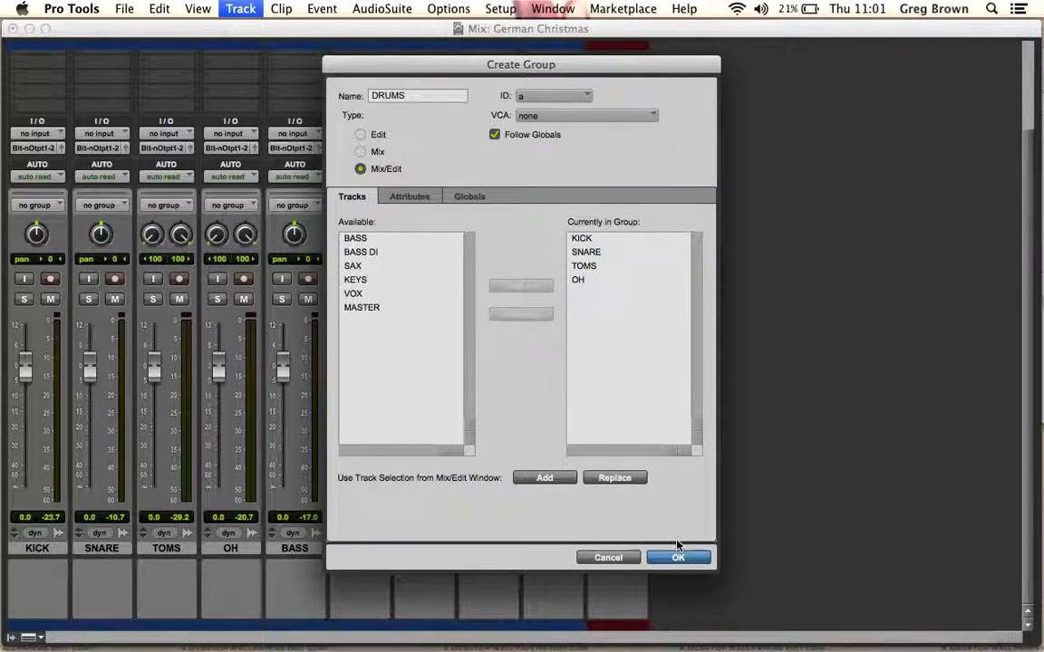
pyautogui.click(690, 558)
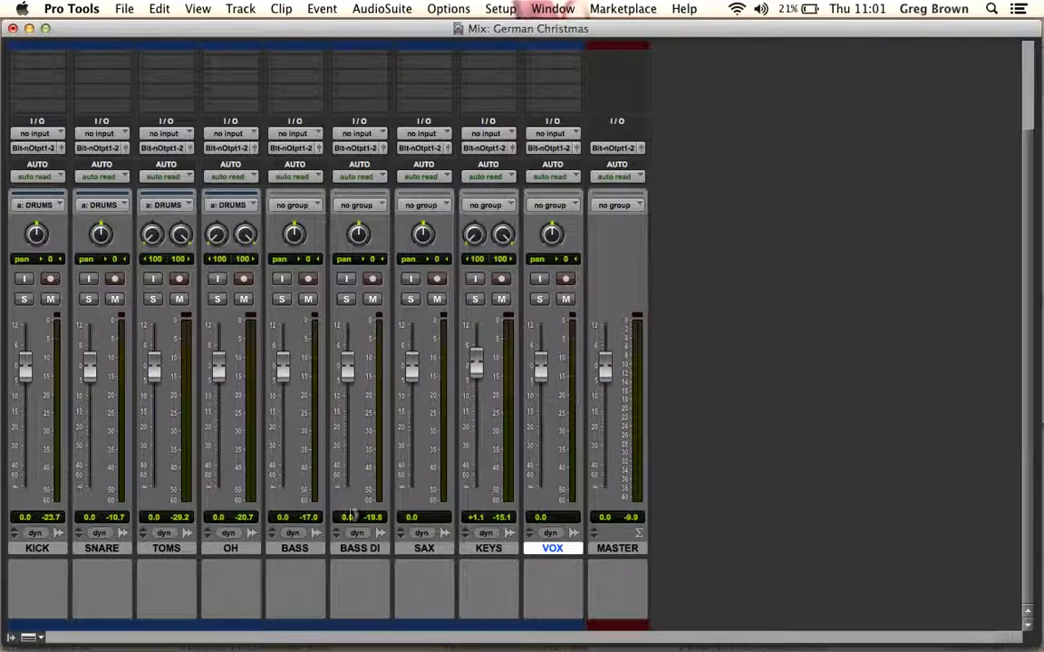
# Show the track and group lists and lower the grouped drum faders together to -2.0 dB
pyautogui.click(16, 628)
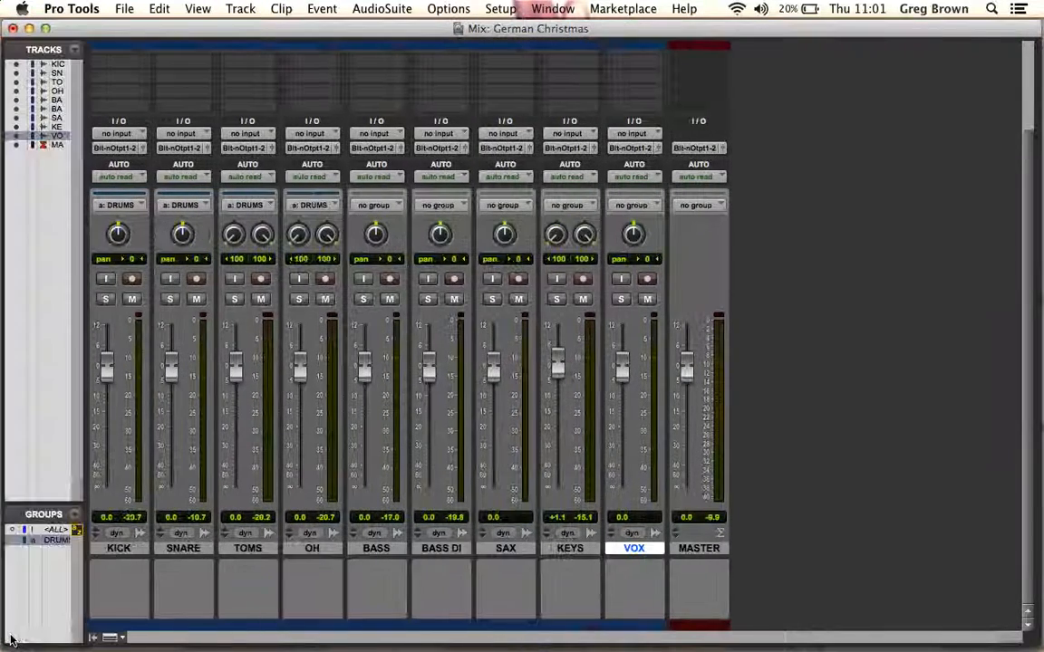
pyautogui.click(118, 550)
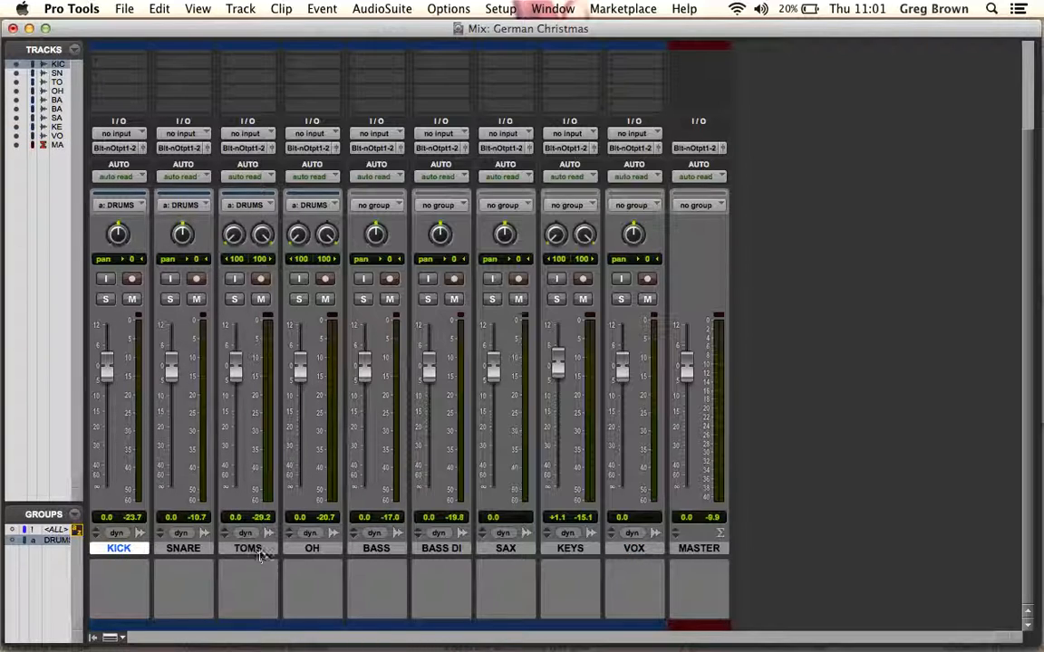
pyautogui.moveTo(237, 370)
pyautogui.mouseDown()
pyautogui.moveTo(231, 409)
pyautogui.moveTo(230, 383)
pyautogui.mouseUp()
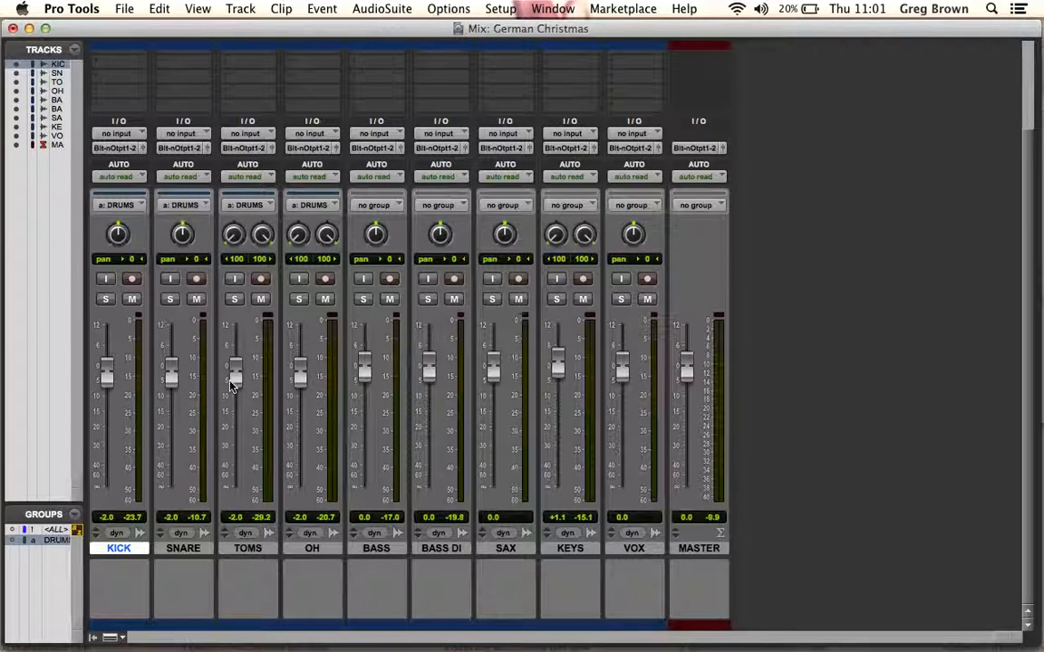
# Lower only the TOMS fader to -3.3 dB with the DRUMS group suspended, re-enable the group and hide the lists
pyautogui.click(45, 543)
pyautogui.moveTo(236, 370)
pyautogui.mouseDown()
pyautogui.moveTo(236, 387)
pyautogui.moveTo(234, 378)
pyautogui.mouseUp()
pyautogui.click(46, 541)
pyautogui.click(92, 637)
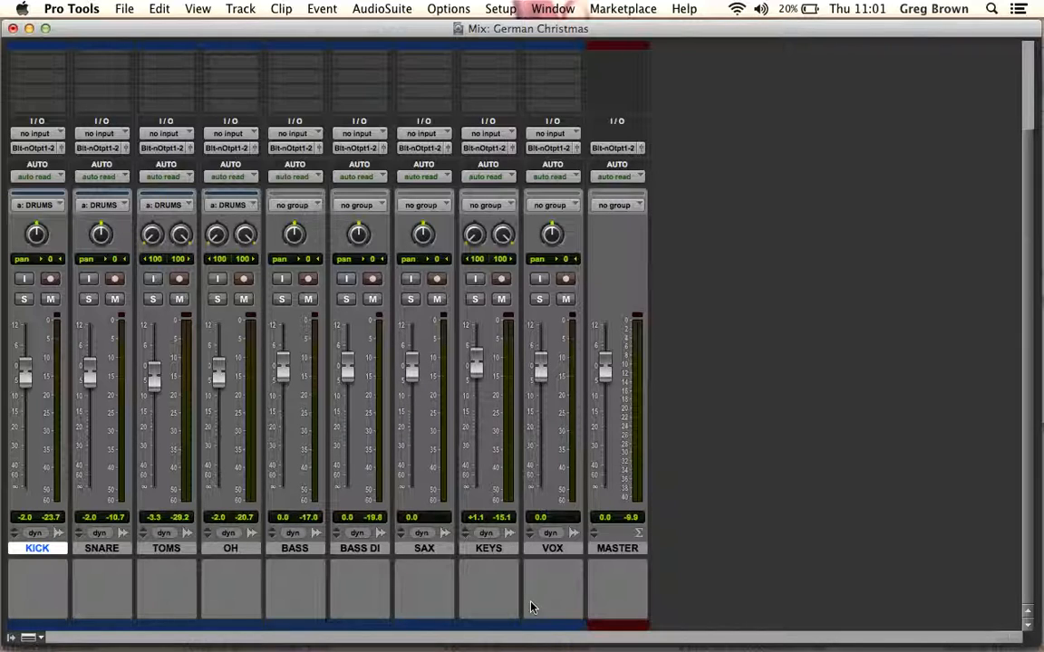
# Colour the KICK track orange-red and the BASS track yellow, and close the colour palette
pyautogui.doubleClick(37, 627)
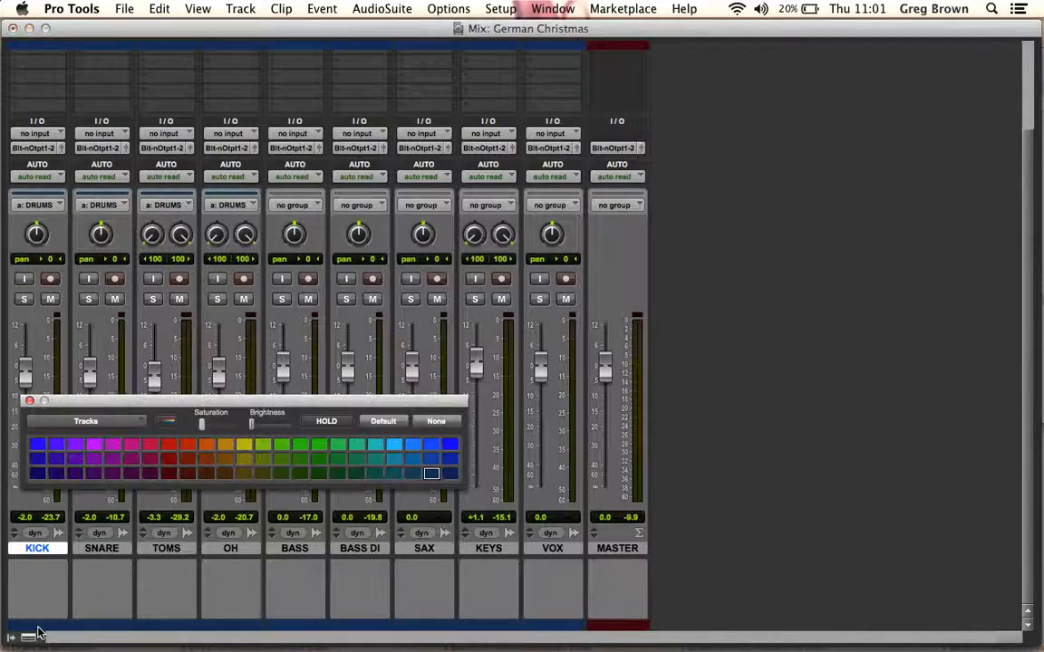
pyautogui.click(186, 445)
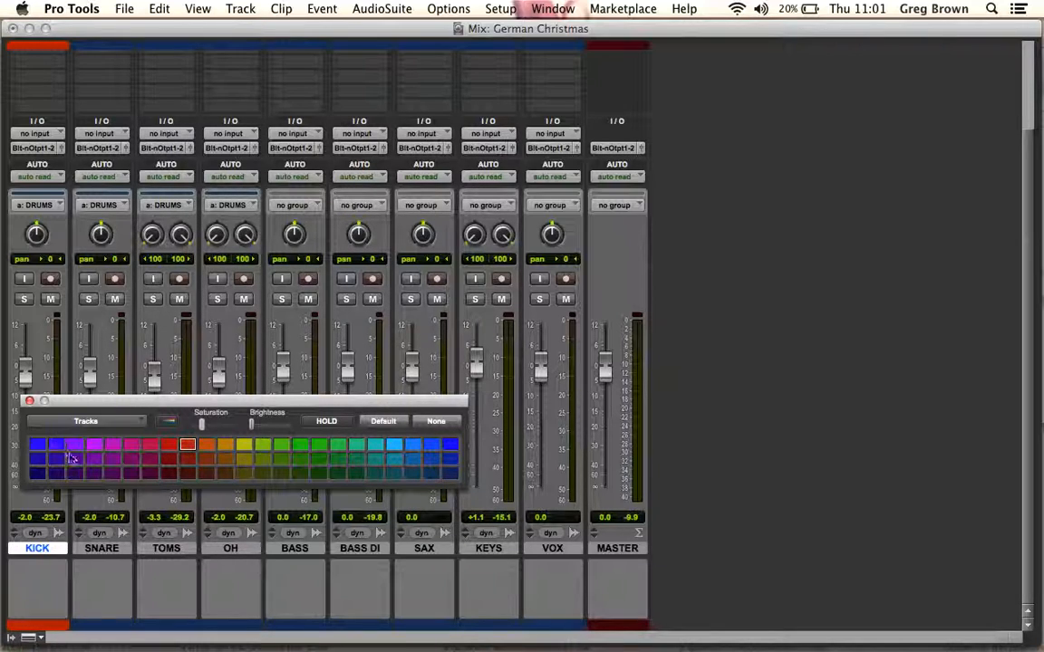
pyautogui.click(295, 627)
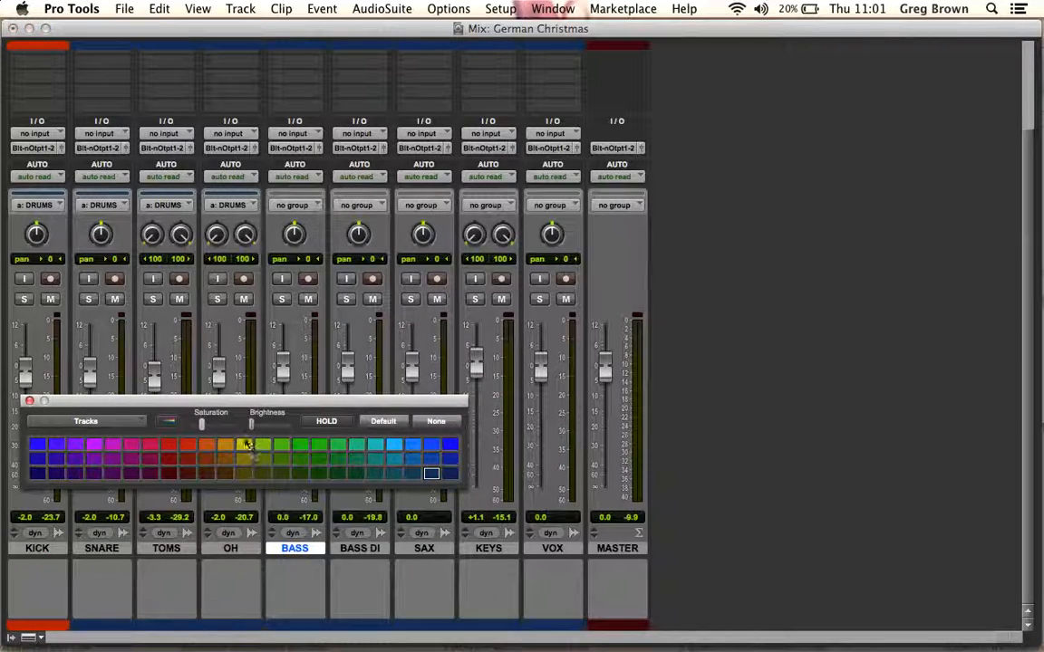
pyautogui.click(244, 445)
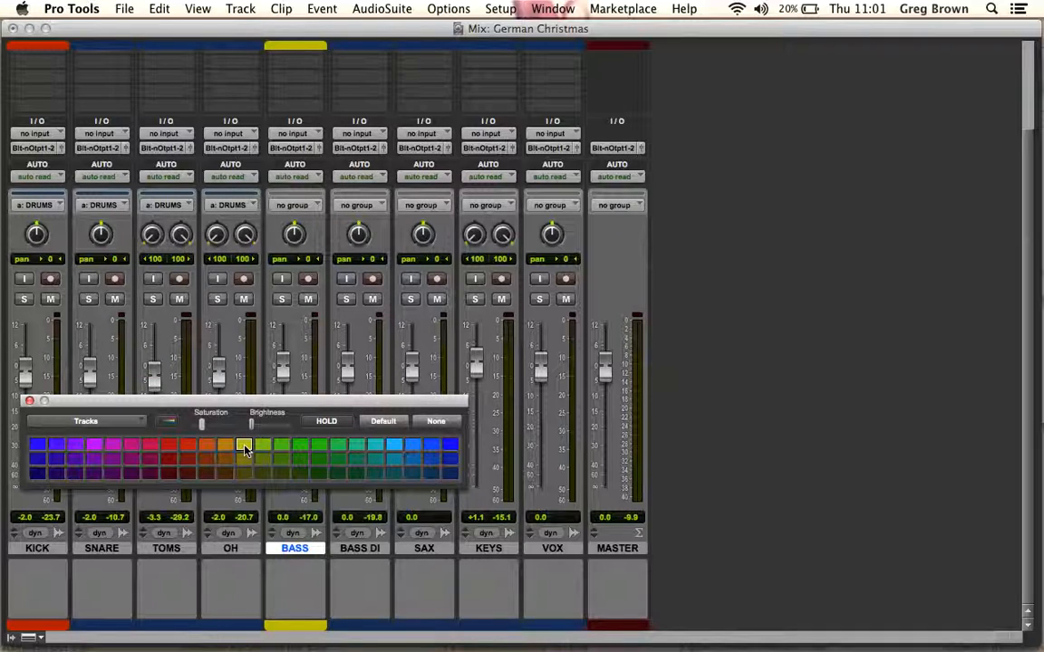
pyautogui.click(29, 400)
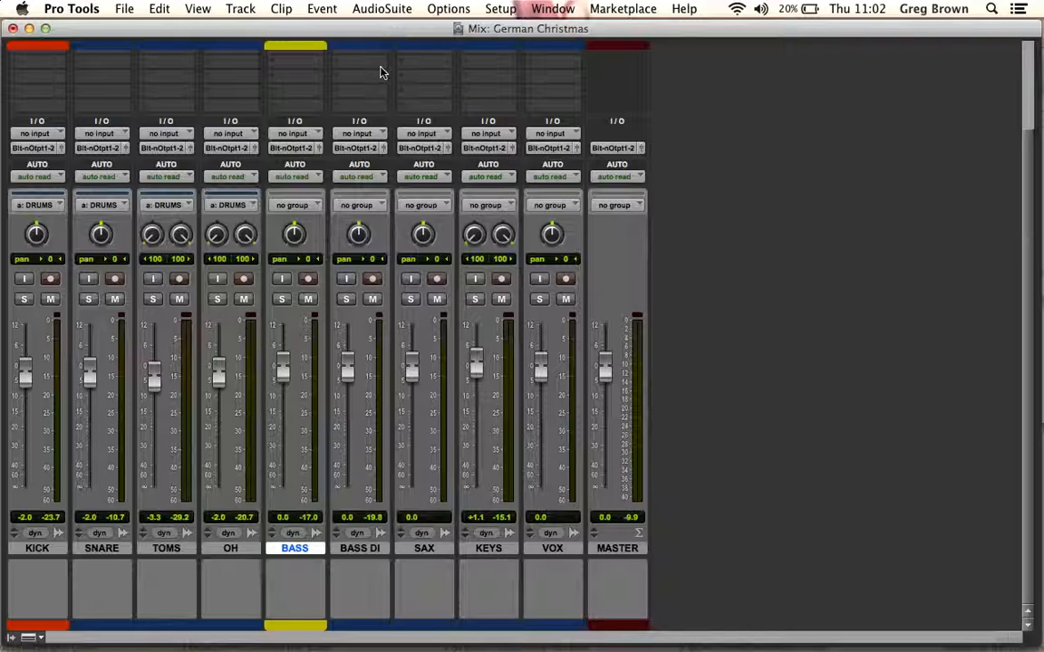
# Create two new stereo Aux Input tracks
pyautogui.press('super+shift+n')
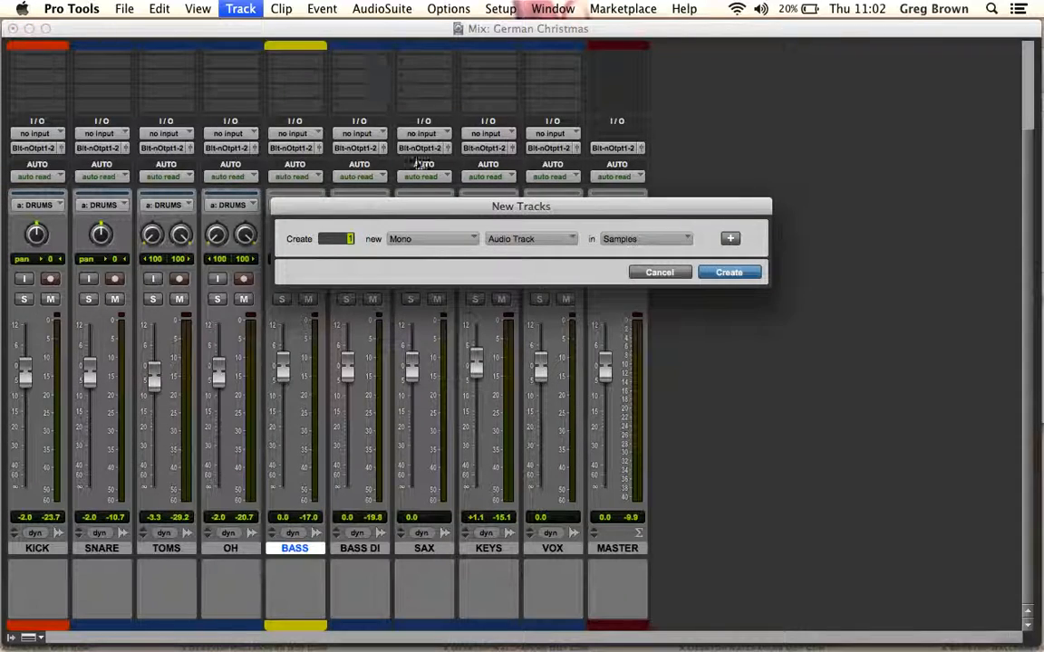
pyautogui.click(457, 240)
pyautogui.click(489, 257)
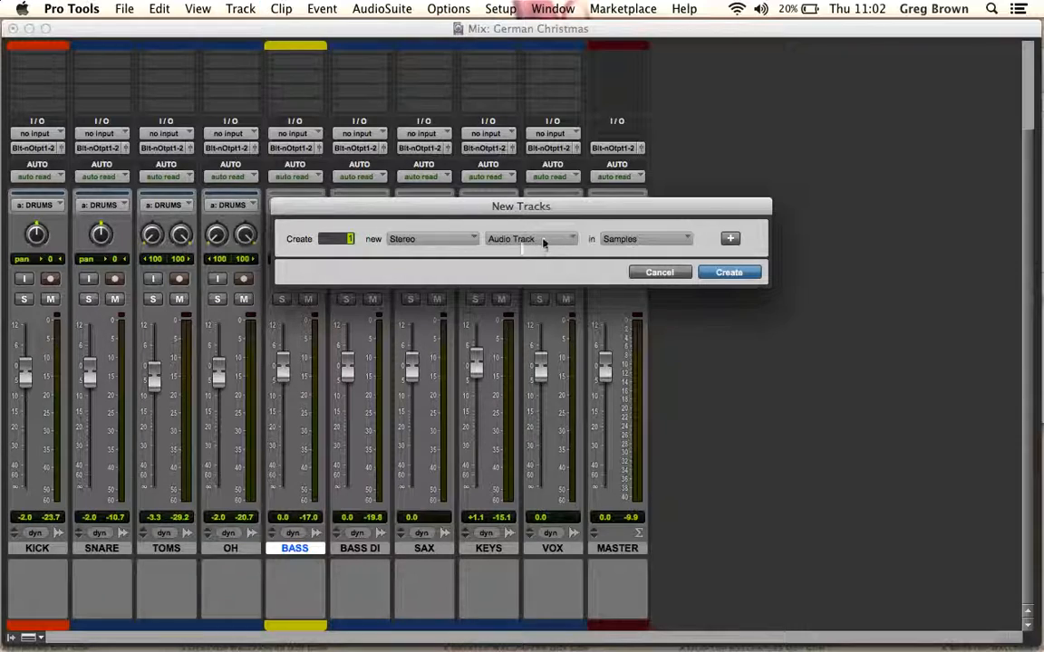
pyautogui.click(550, 240)
pyautogui.click(589, 258)
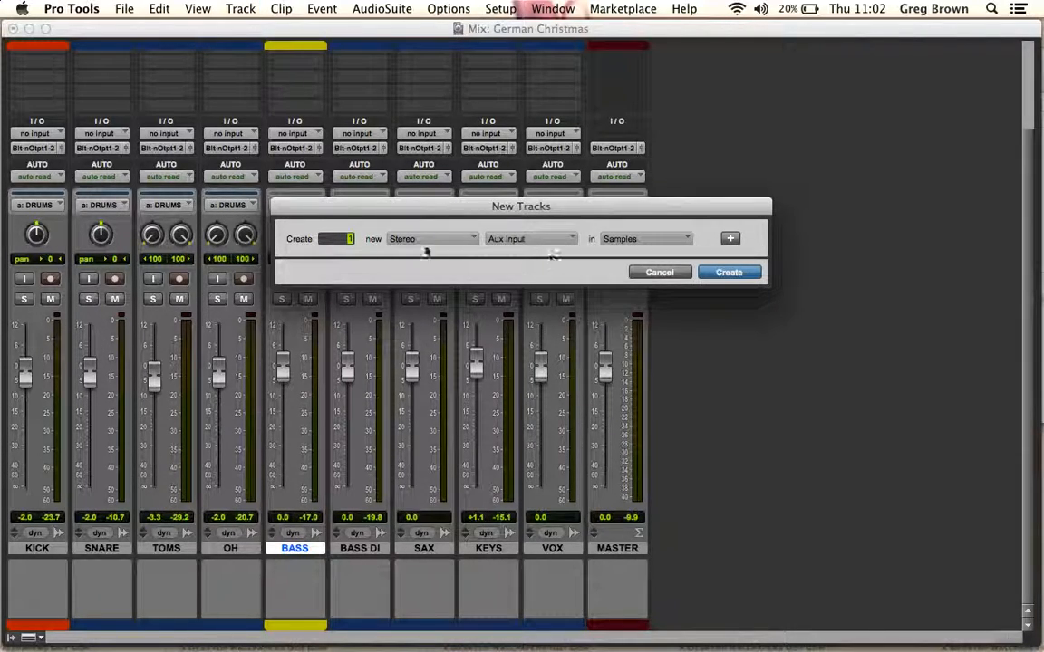
pyautogui.click(716, 272)
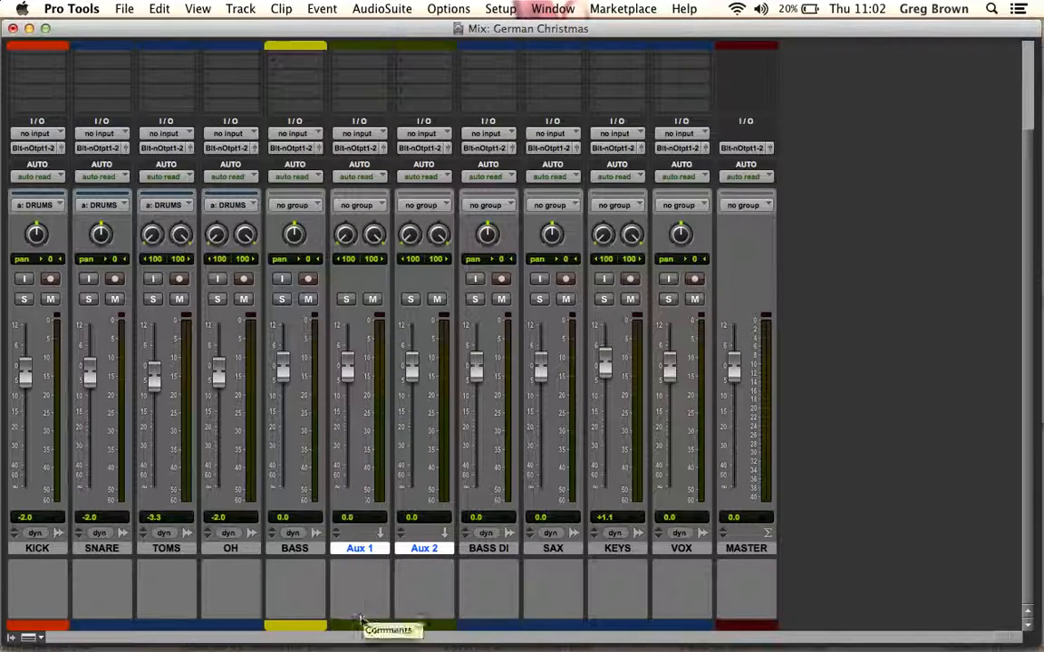
# Try the two aux tracks between OH and BASS, and place them after MASTER at the end of the mixer
pyautogui.moveTo(359, 625); pyautogui.dragTo(273, 618)
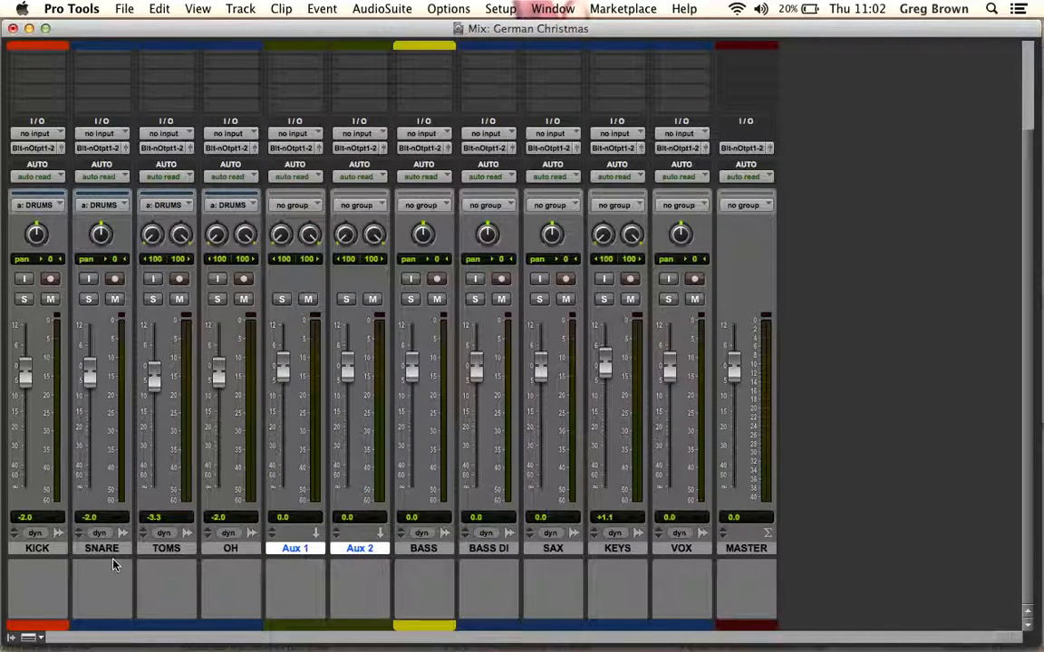
pyautogui.moveTo(299, 624); pyautogui.dragTo(886, 552)
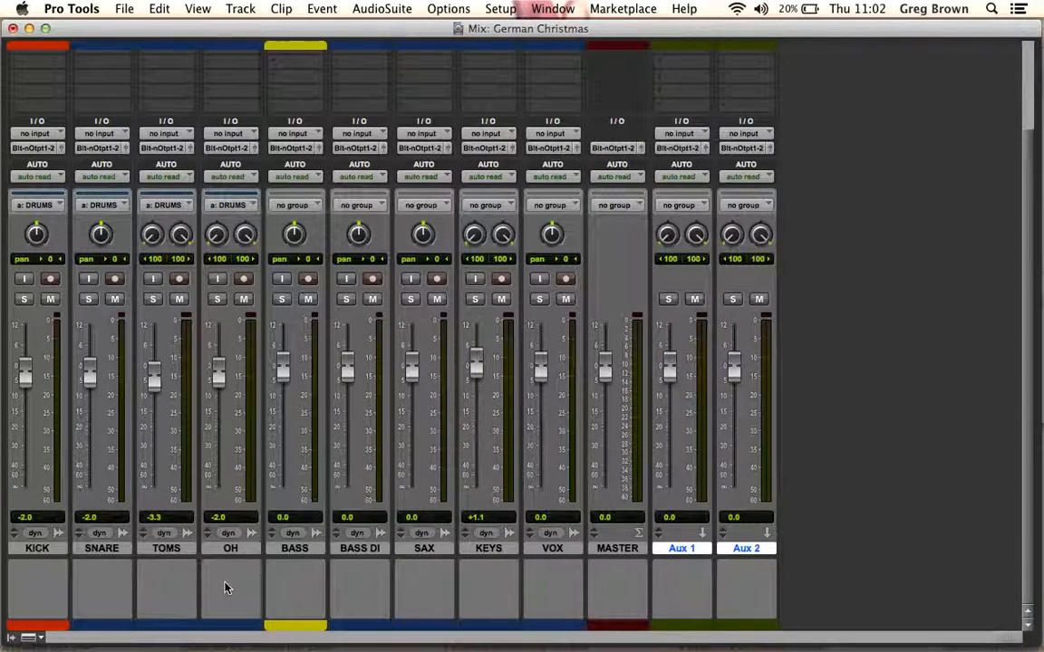
# Rename the Aux 1 track KIT SUB and Aux 2 KIT VERB, and move both between OH and BASS
pyautogui.doubleClick(683, 549)
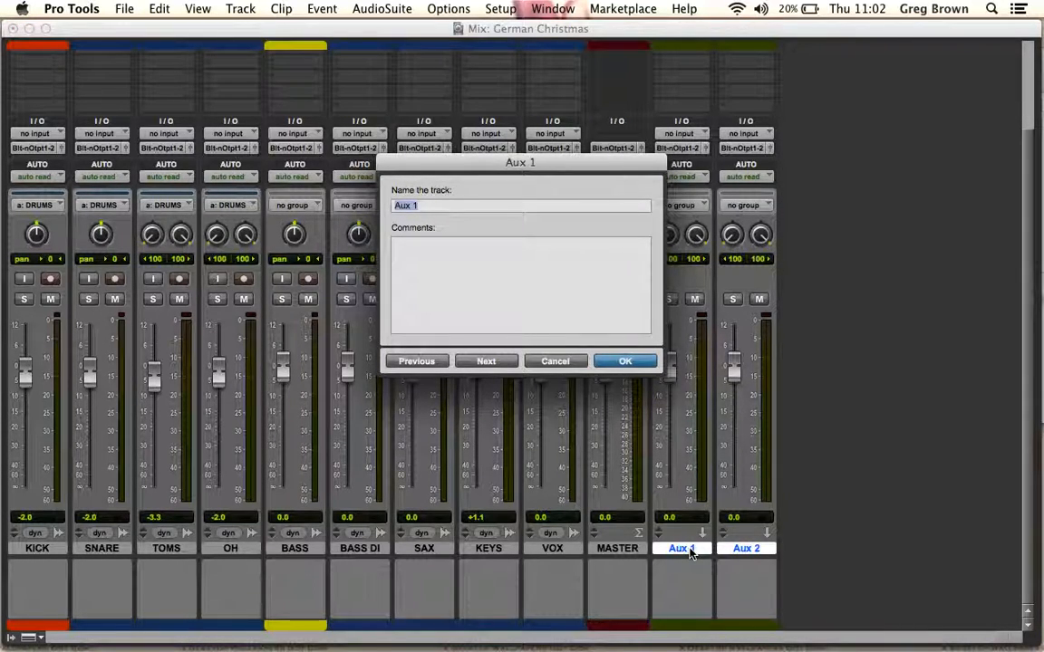
pyautogui.write('KIT SUB')
pyautogui.click(488, 360)
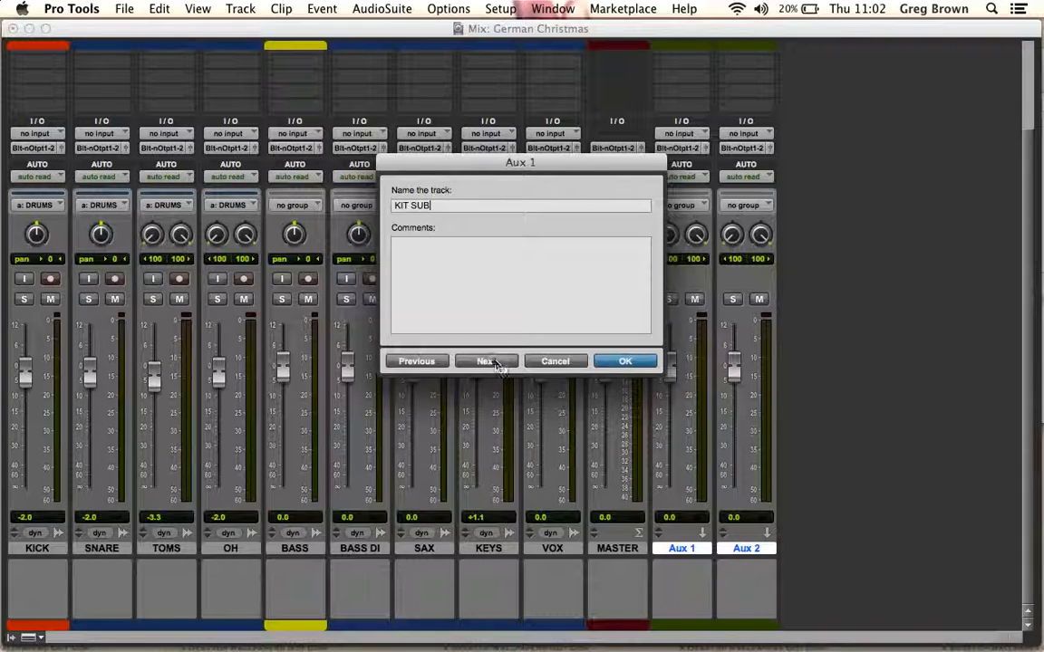
pyautogui.write('KIT VERB')
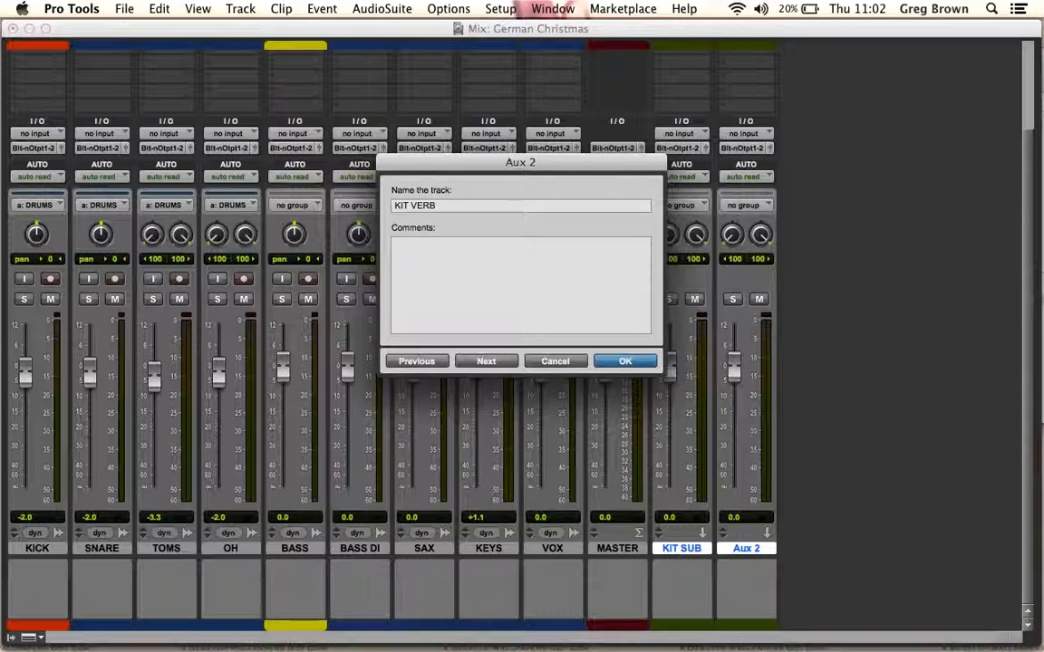
pyautogui.press('Return')
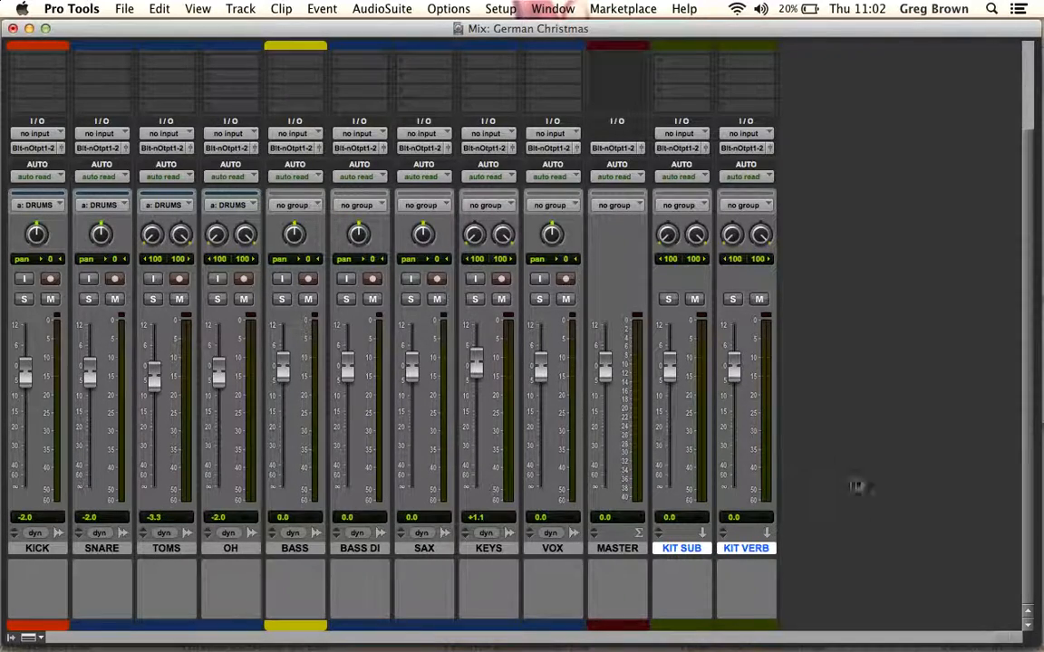
pyautogui.moveTo(685, 625); pyautogui.dragTo(266, 611)
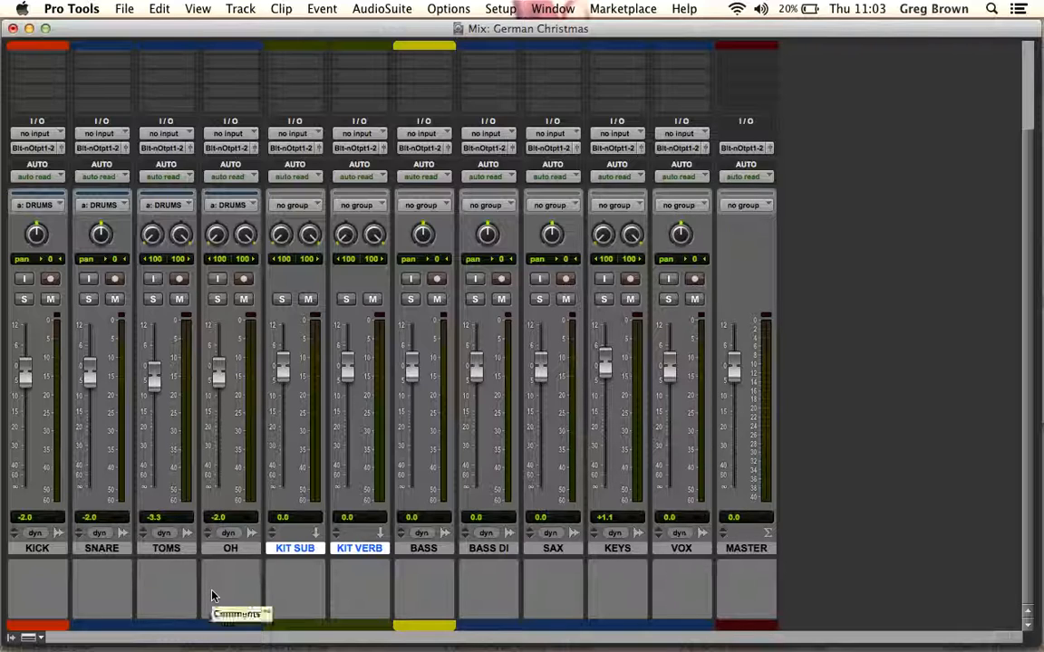
# Assign the KICK track's first send to the Kit (Stereo) bus at 0.0 dB and close the send window
pyautogui.scroll(5, 213, 472)
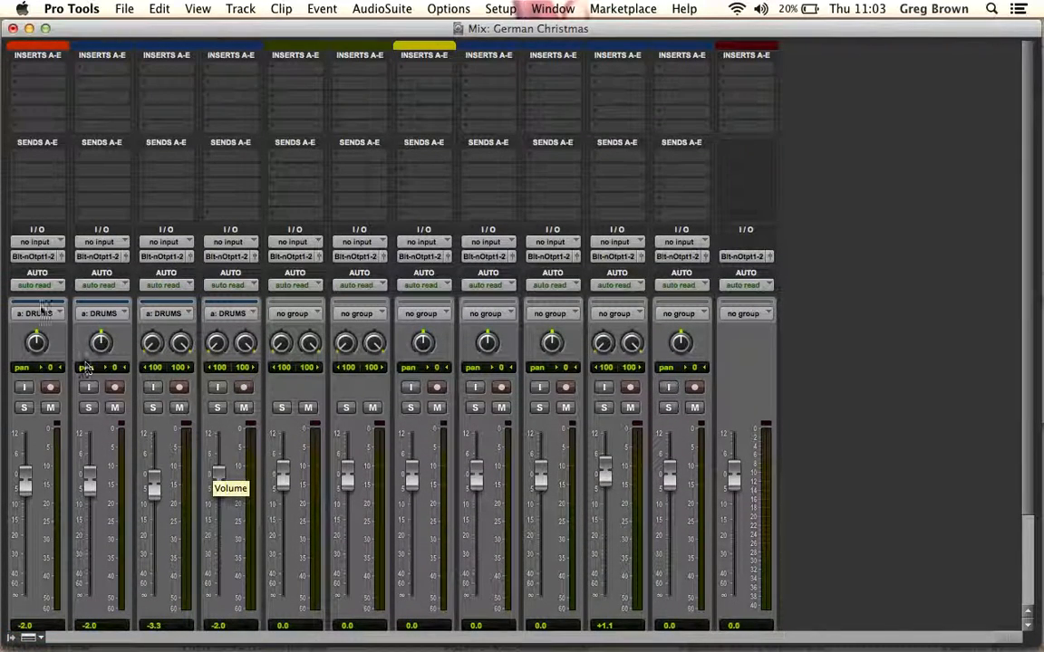
pyautogui.click(27, 160)
pyautogui.moveTo(85, 207)
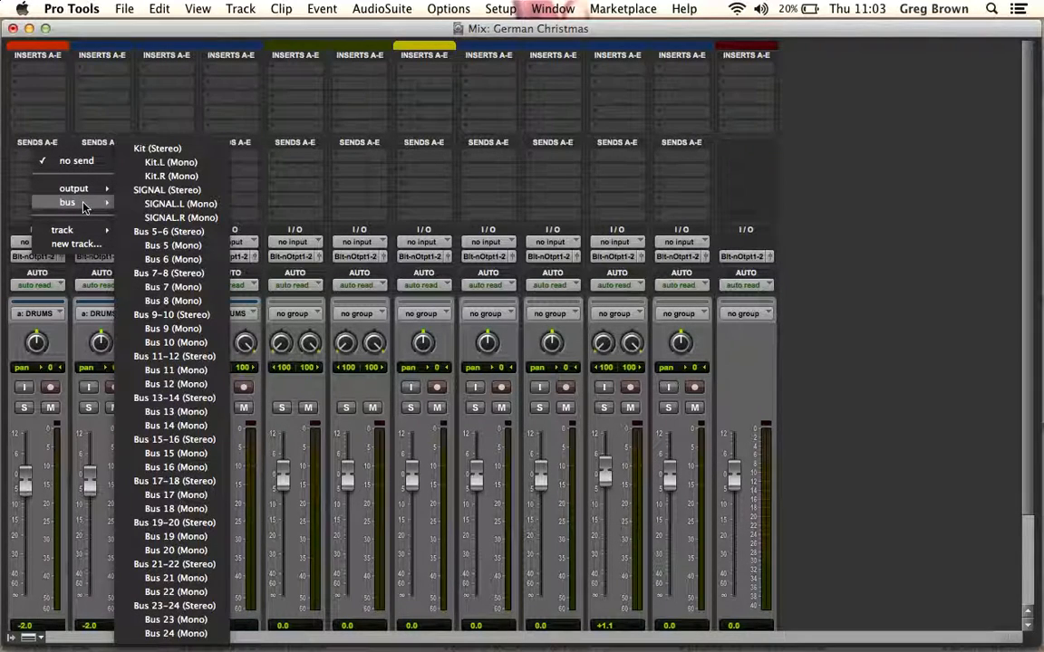
pyautogui.click(21, 156)
pyautogui.scroll(-3, 33, 269)
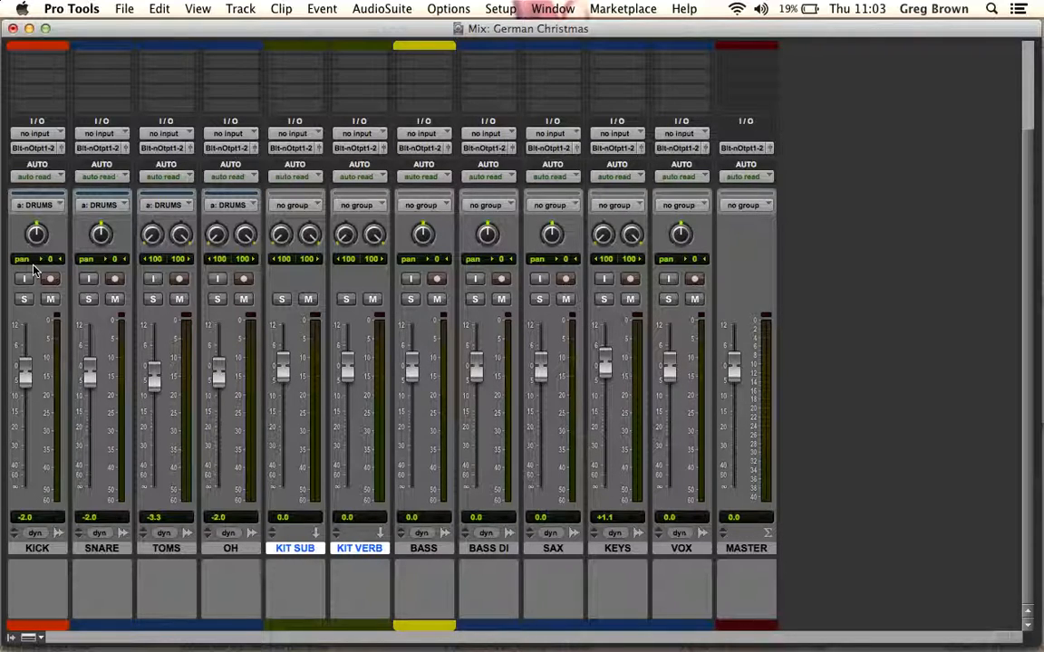
pyautogui.scroll(1, 33, 269)
pyautogui.click(26, 87)
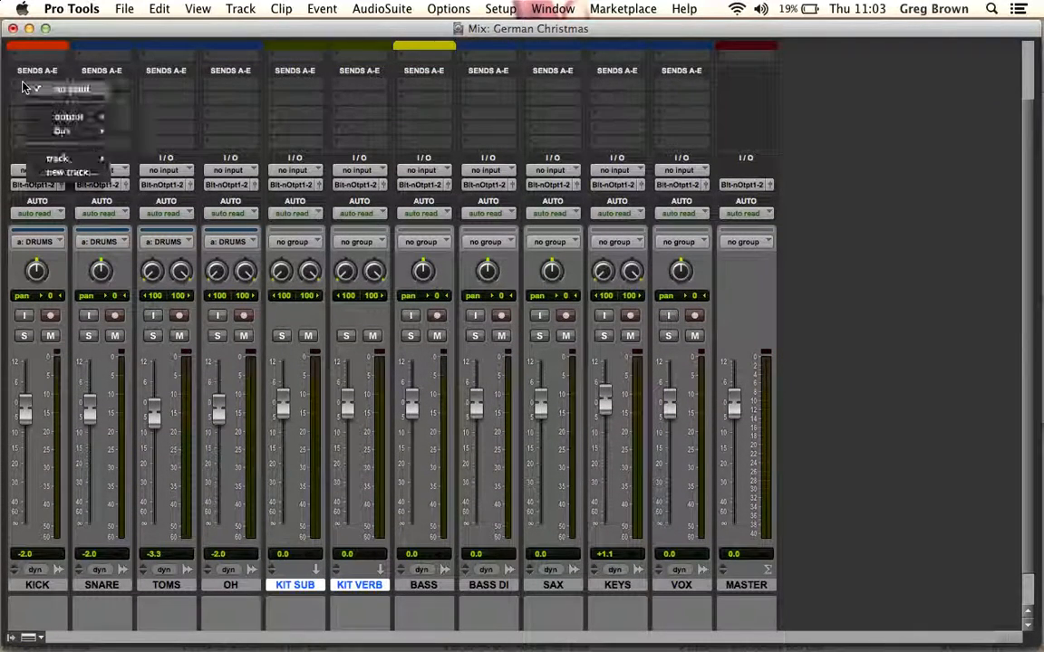
pyautogui.moveTo(63, 131)
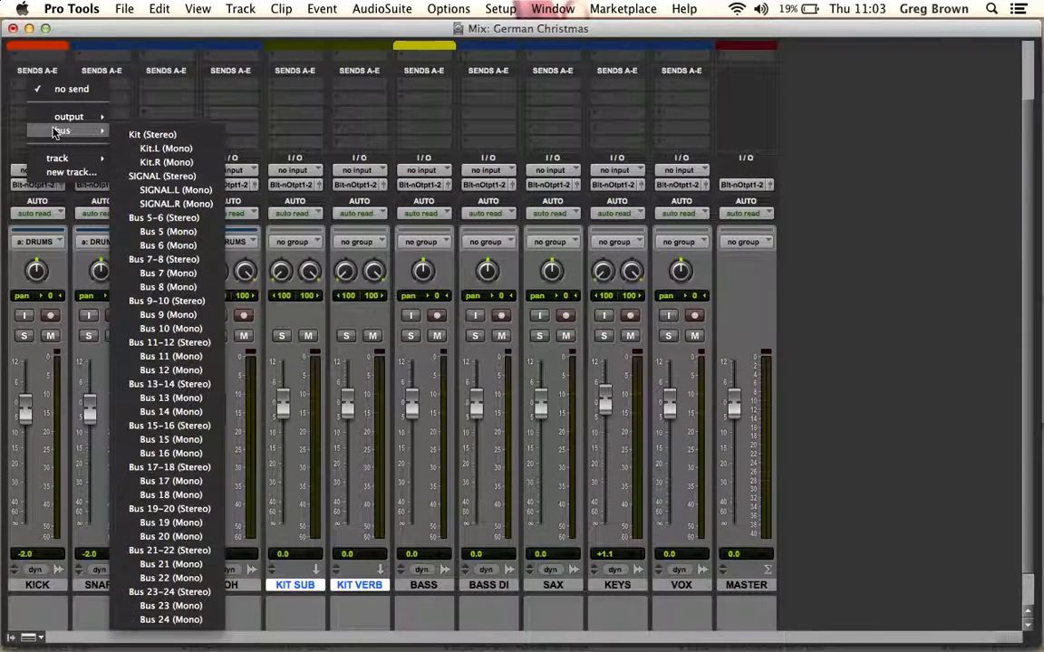
pyautogui.click(182, 137)
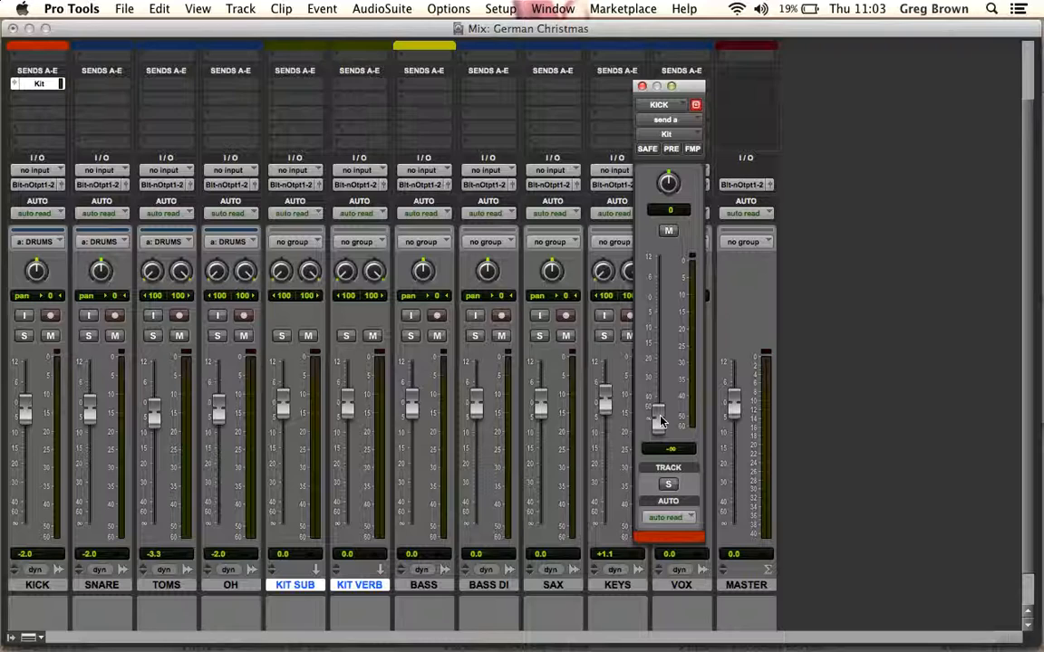
pyautogui.click(642, 86)
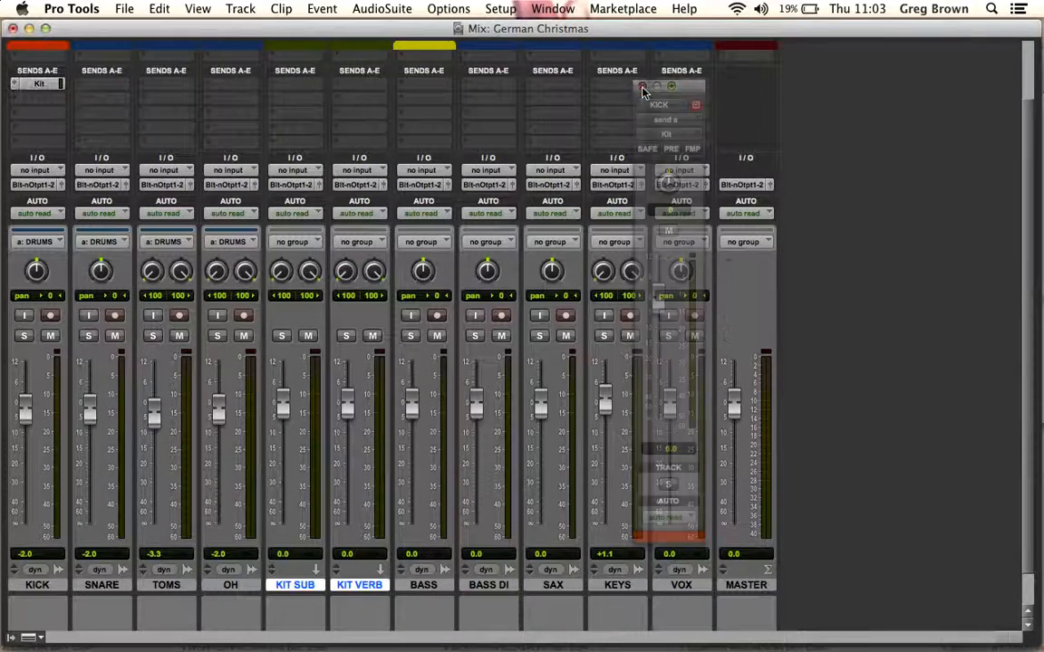
# Reopen the KICK track's Kit send, add a second send to Bus 9 (Mono), and close the send window
pyautogui.click(47, 87)
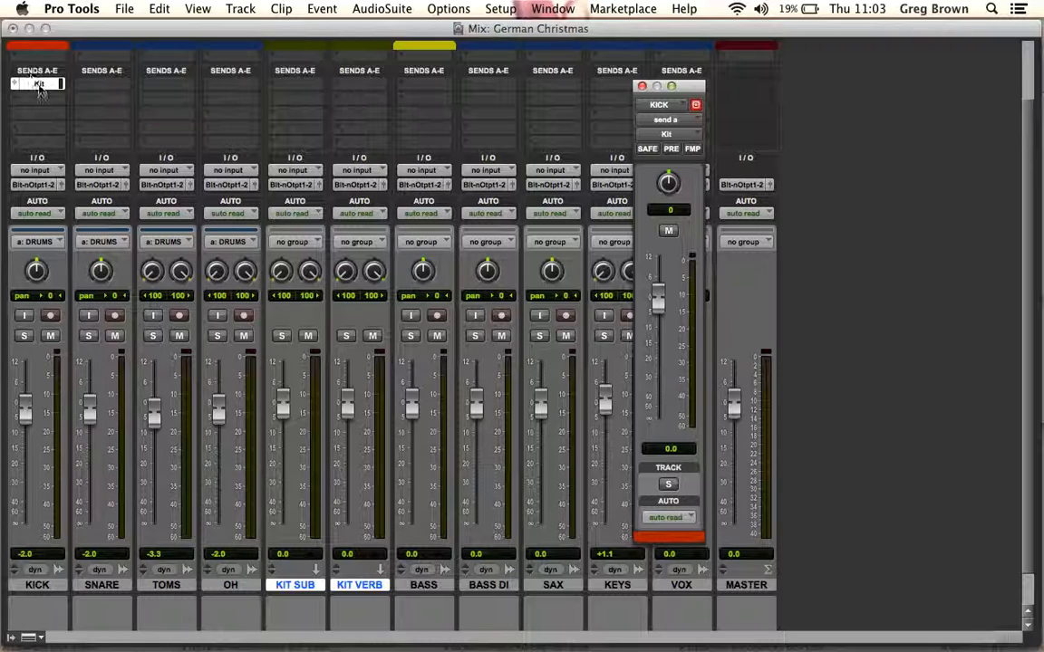
pyautogui.click(37, 95)
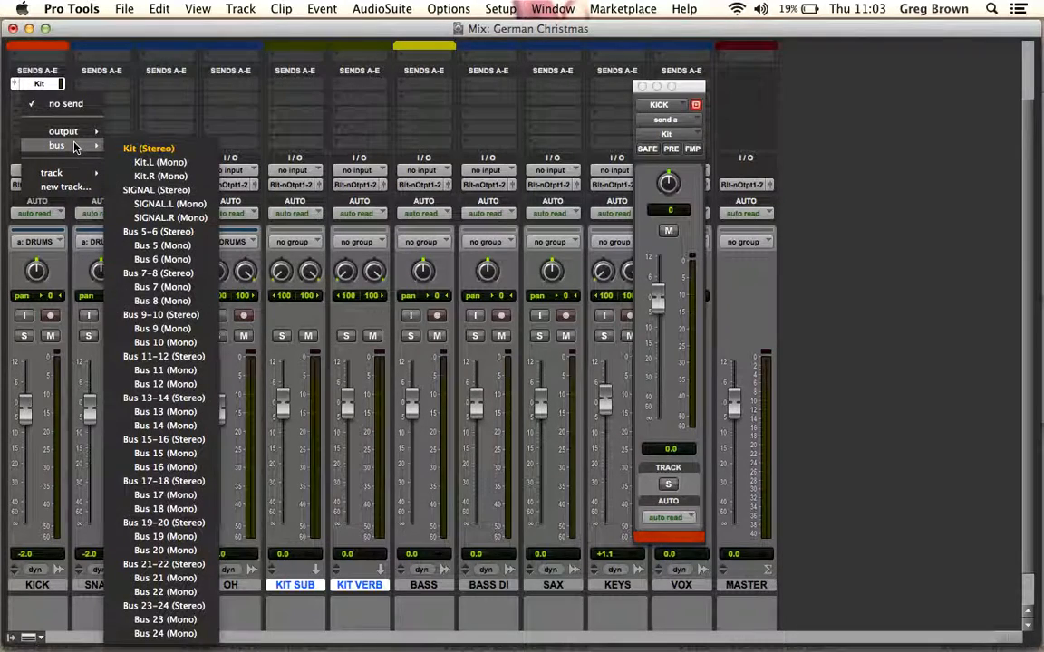
pyautogui.click(157, 335)
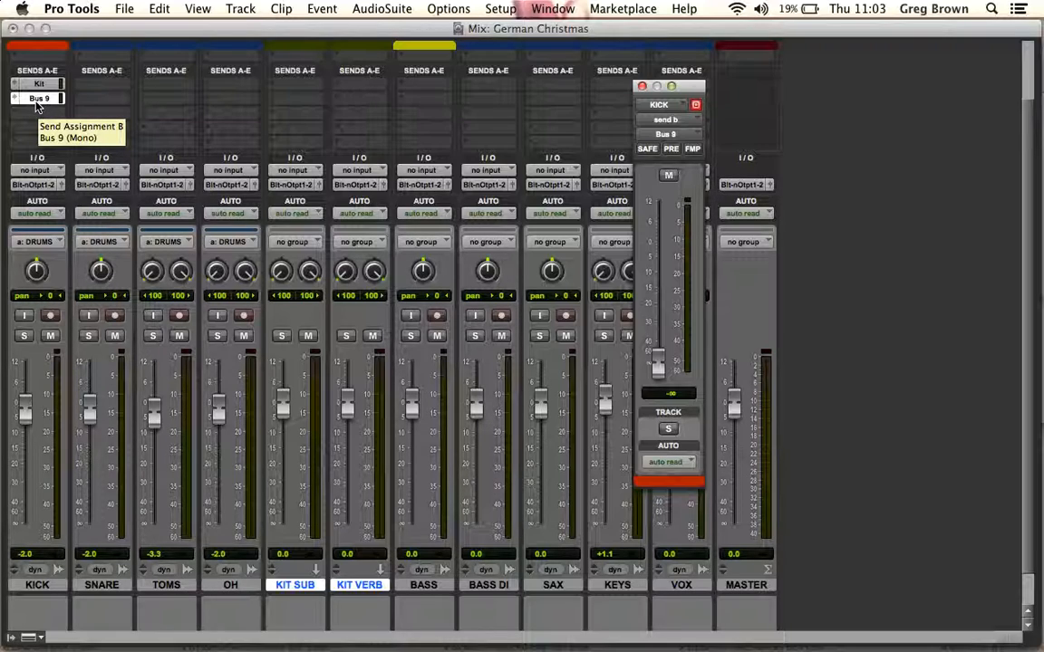
pyautogui.click(36, 97)
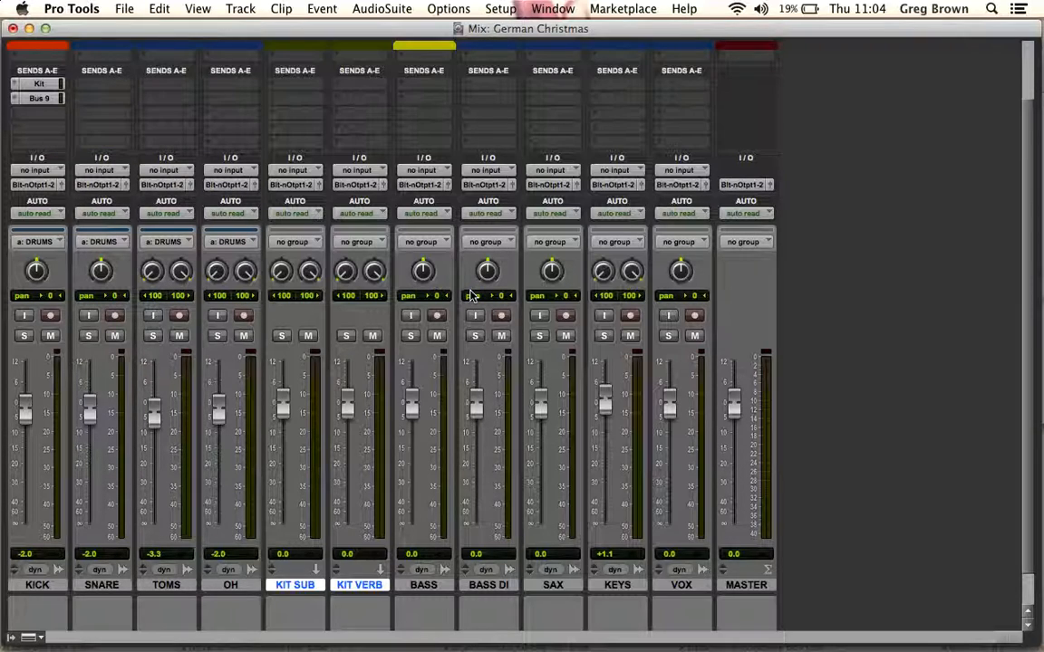
# Add the comment "NEEDS GATED." to the SNARE track
pyautogui.scroll(-2, 517, 363)
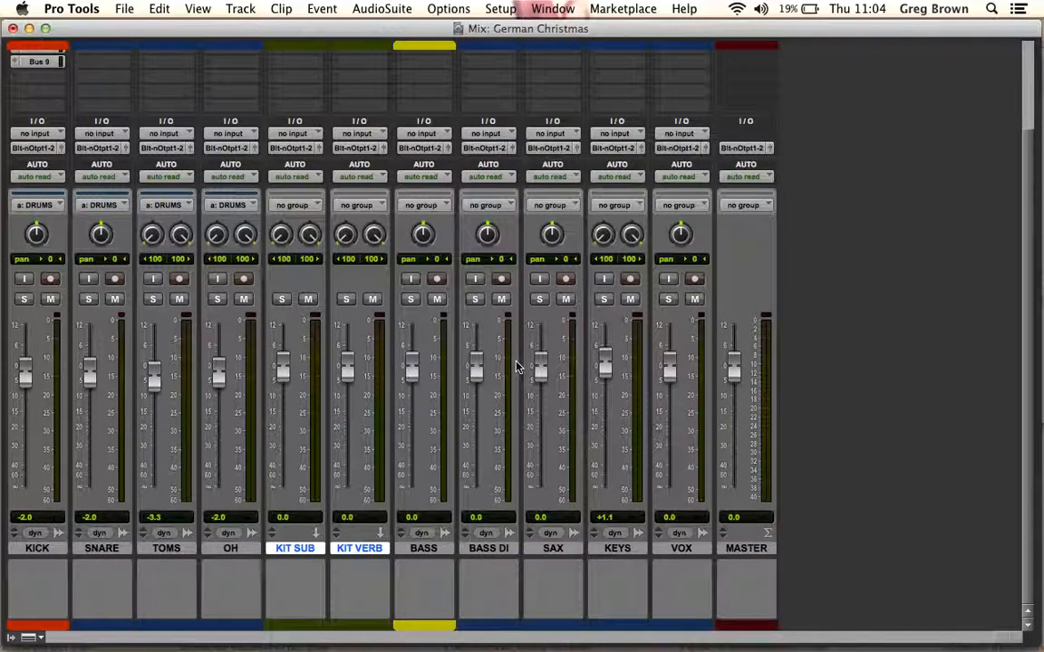
pyautogui.click(103, 581)
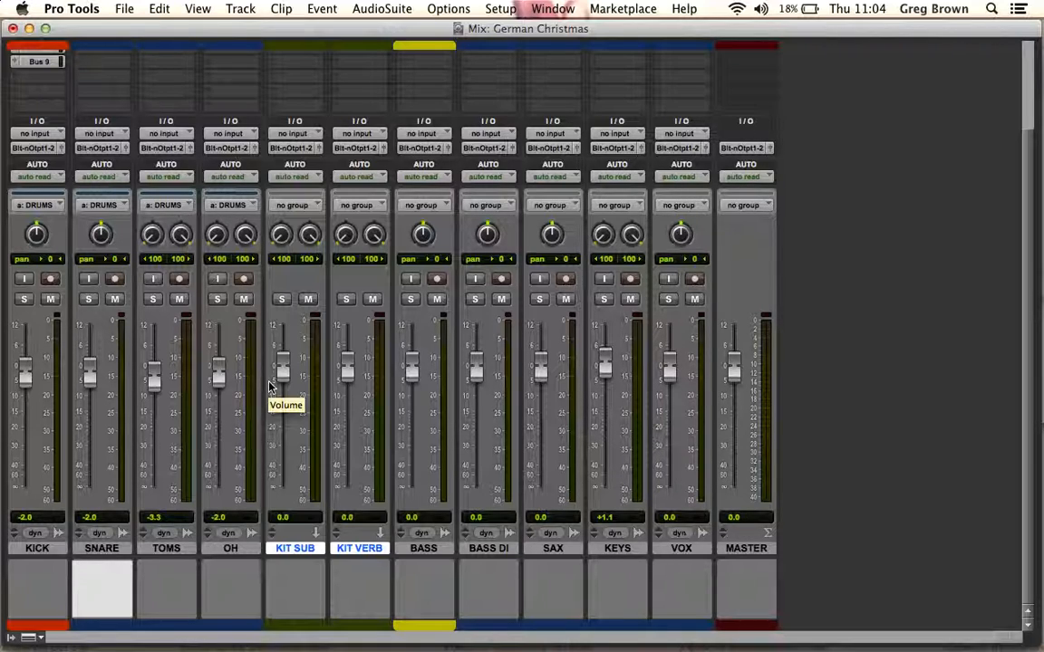
pyautogui.write('N')
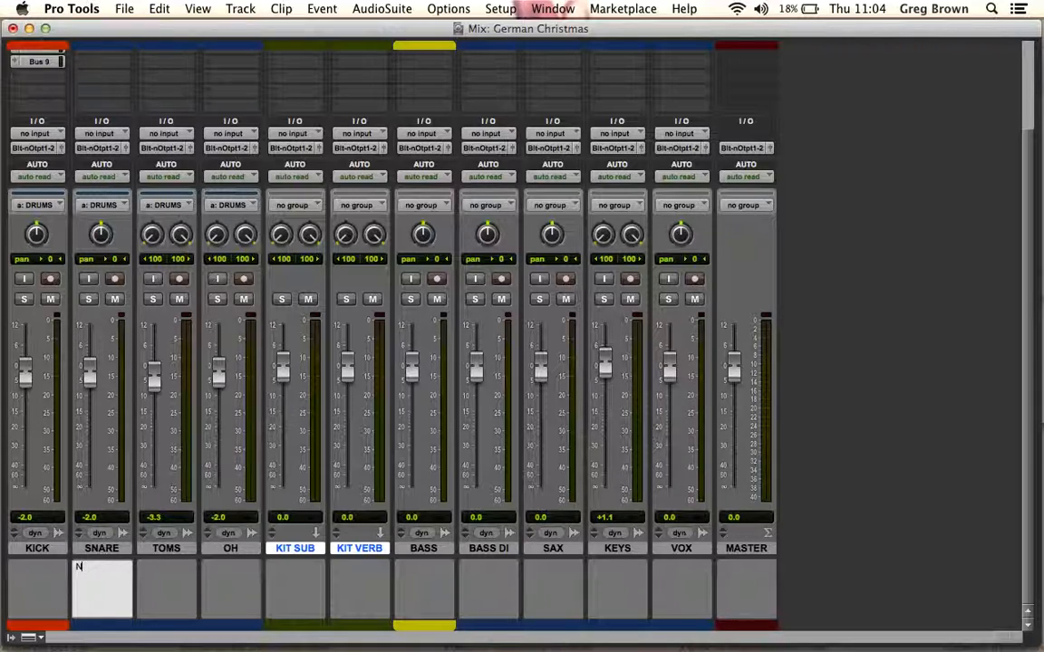
pyautogui.write('ED')
pyautogui.press('BackSpace')
pyautogui.write('EDS GATED.')
pyautogui.click(168, 601)
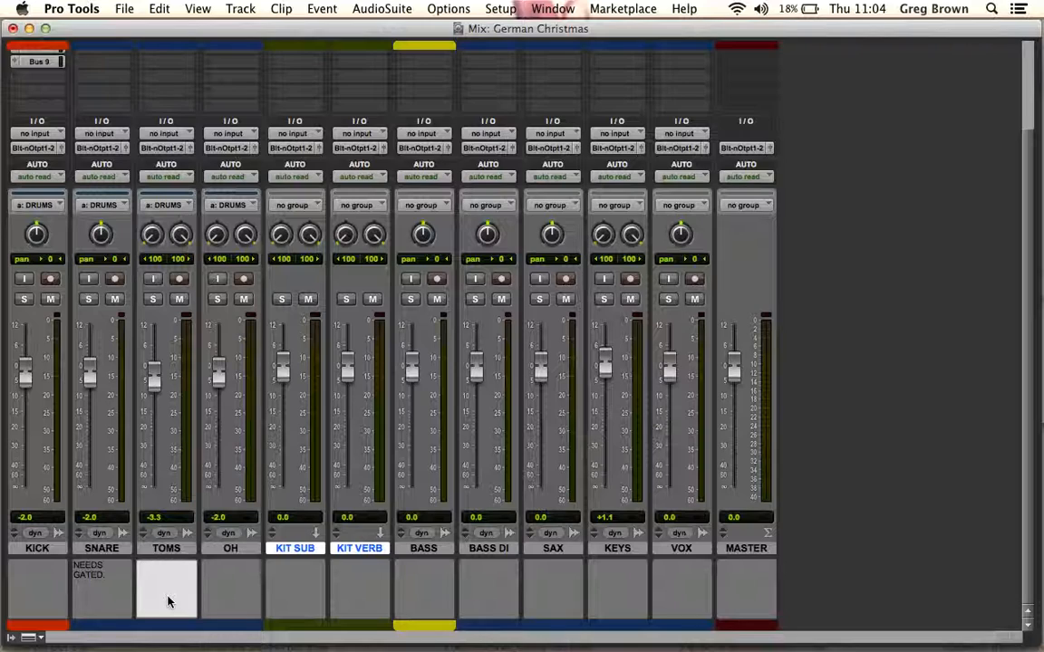
# Add the comment "MORE HIGH END." to the OH track and switch to the Edit window
pyautogui.click(226, 594)
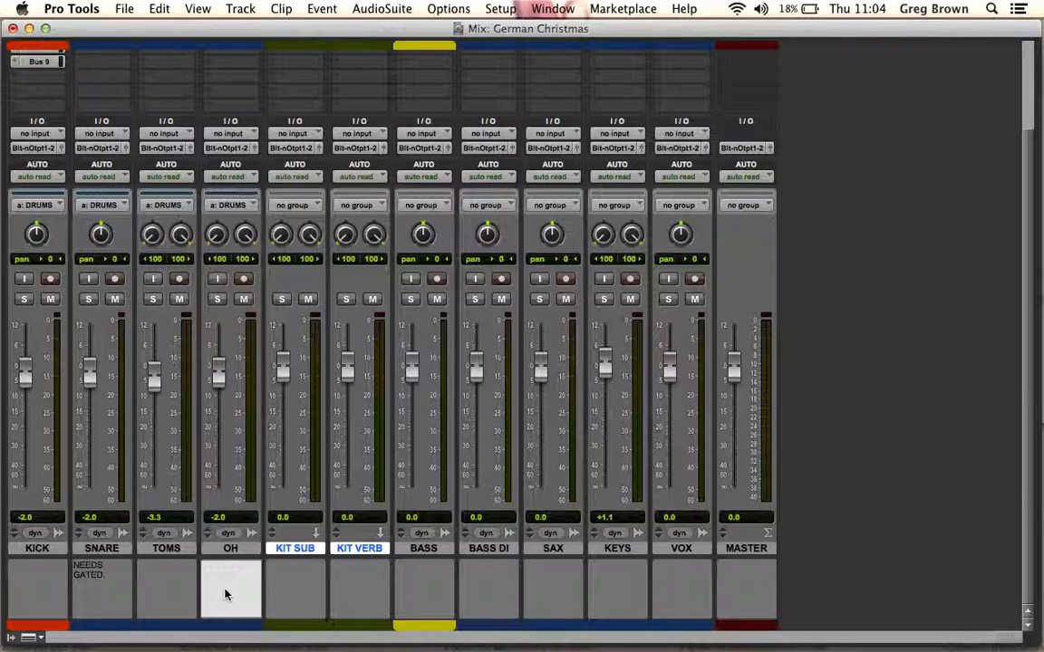
pyautogui.write('MORE HIGH END')
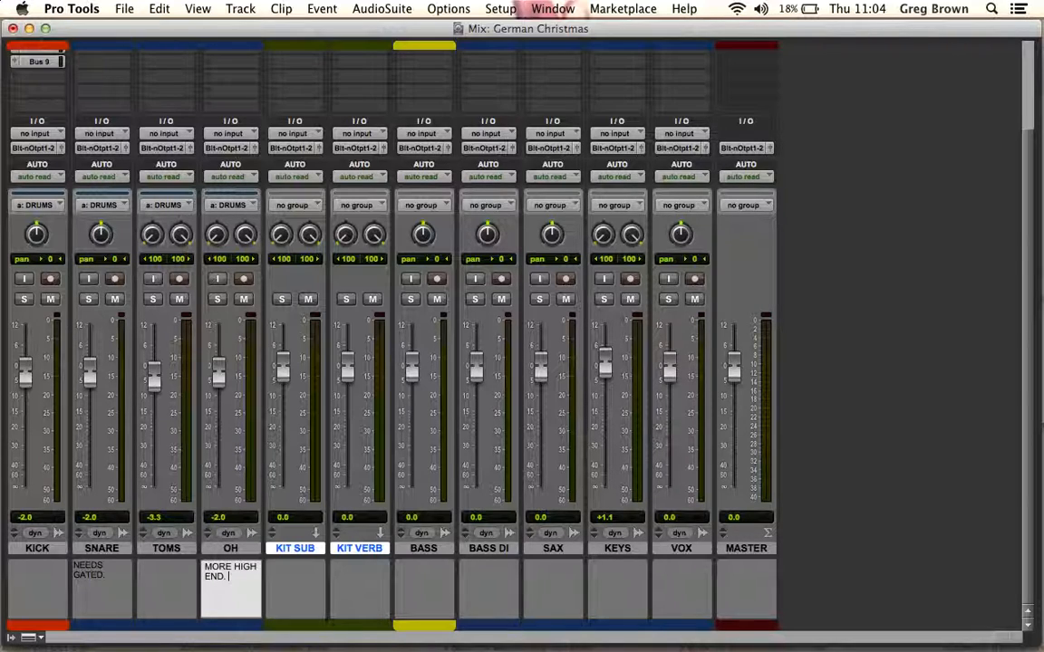
pyautogui.write('.')
pyautogui.press('BackSpace')
pyautogui.press('BackSpace')
pyautogui.press('BackSpace')
pyautogui.press('BackSpace')
pyautogui.press('BackSpace')
pyautogui.press('BackSpace')
pyautogui.press('BackSpace')
pyautogui.press('BackSpace')
pyautogui.press('BackSpace')
pyautogui.press('BackSpace')
pyautogui.press('BackSpace')
pyautogui.press('BackSpace')
pyautogui.press('BackSpace')
pyautogui.press('BackSpace')
pyautogui.press('super+equal')
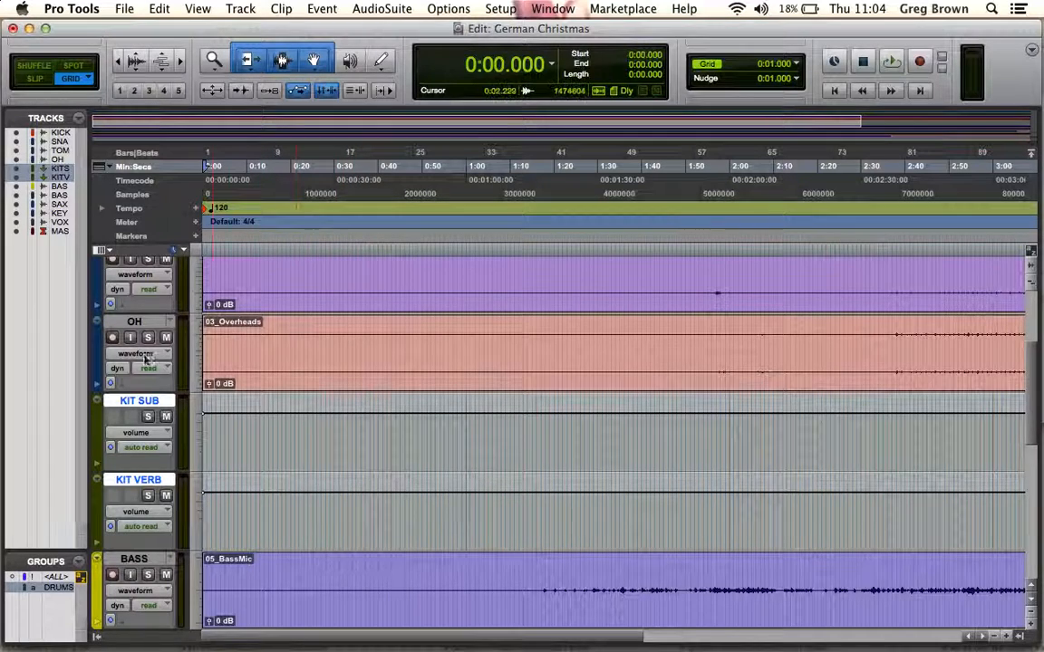
pyautogui.scroll(5, 136, 331)
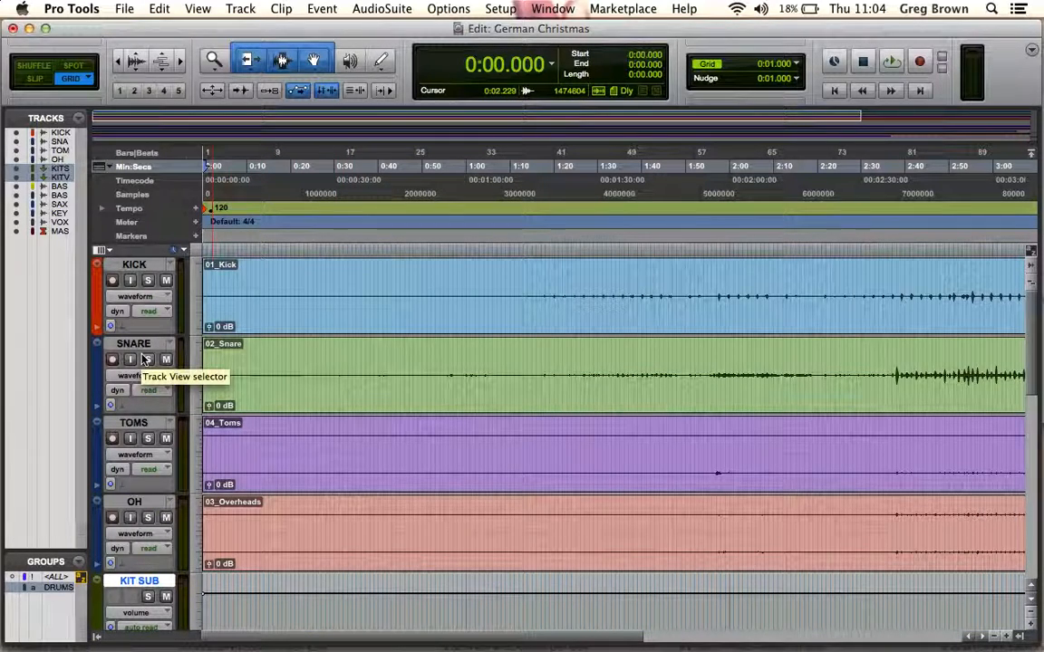